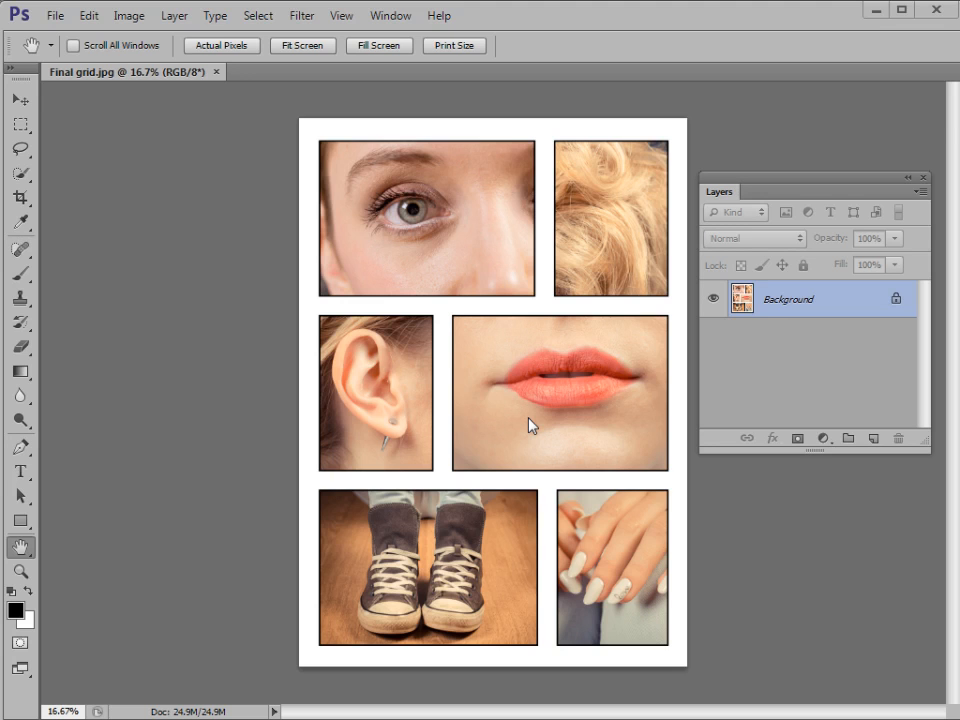
- Close Final grid.jpg and open PHOTO GRID 01 from the Photo Grids folder
left_click(216, 72)
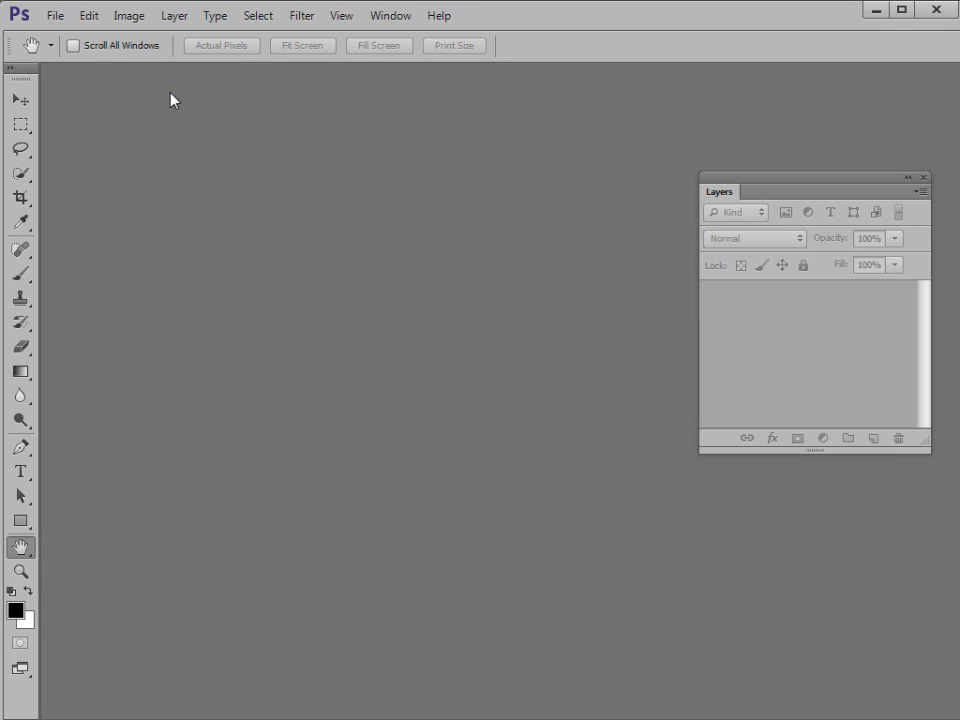
left_click(56, 17)
left_click(70, 54)
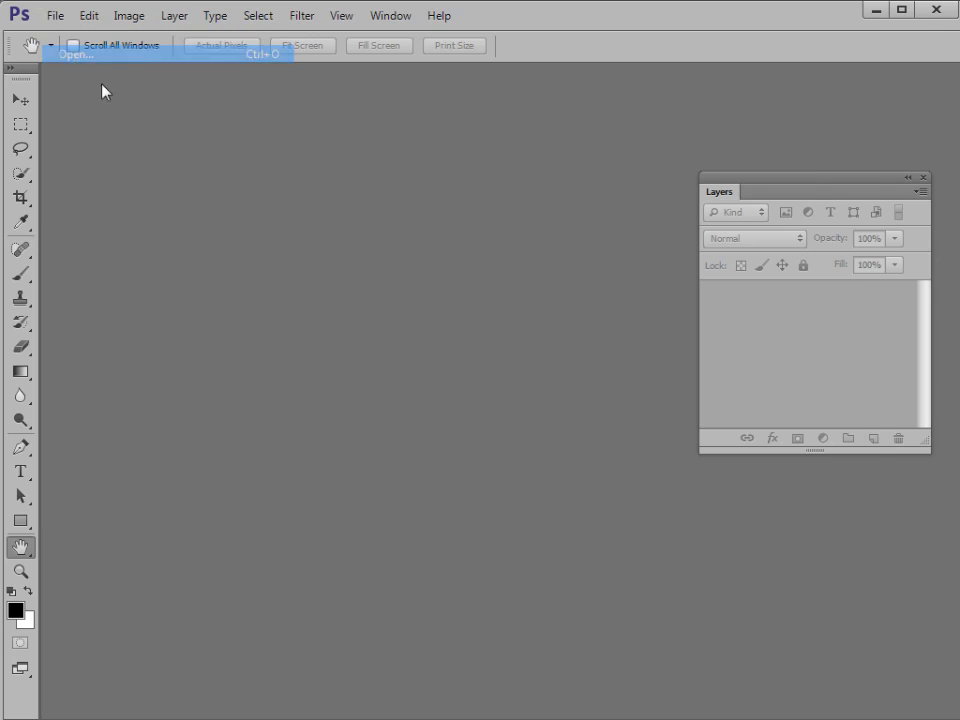
double_click(486, 195)
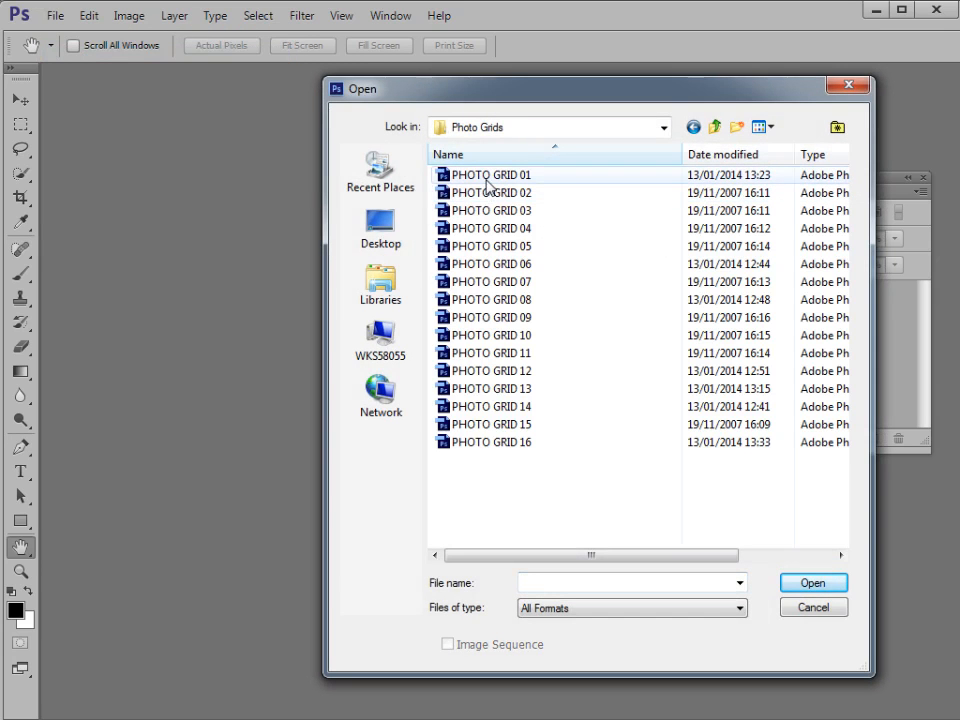
double_click(485, 178)
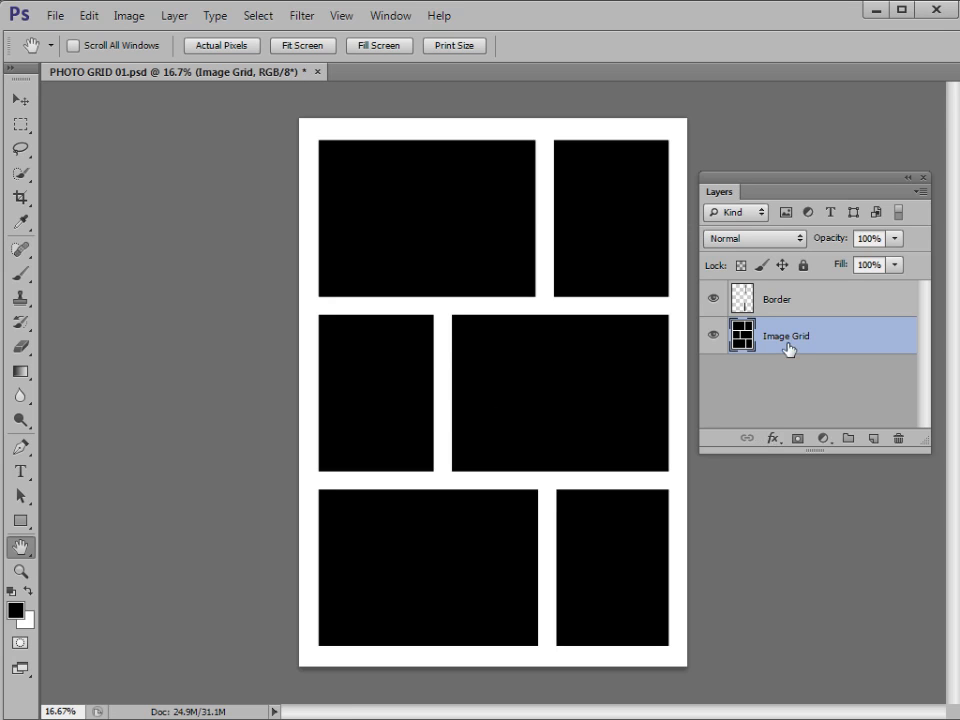
left_click(393, 16)
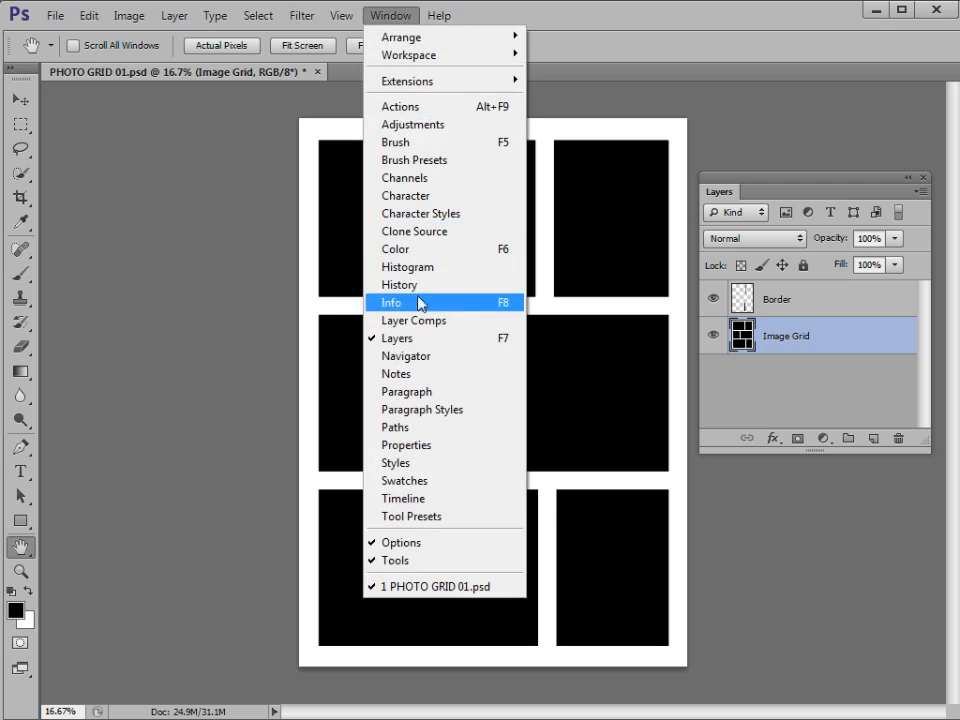
left_click(402, 15)
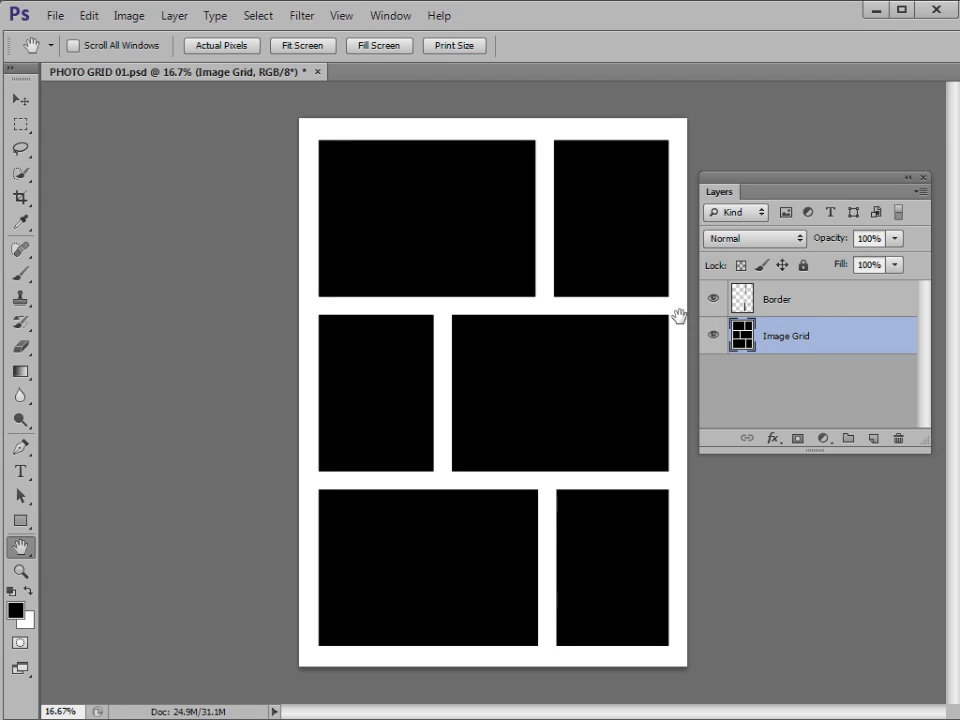
- Open all six photos from the Detail shots folder, from Shot 1 eye to Shot 6 nails
left_click(54, 15)
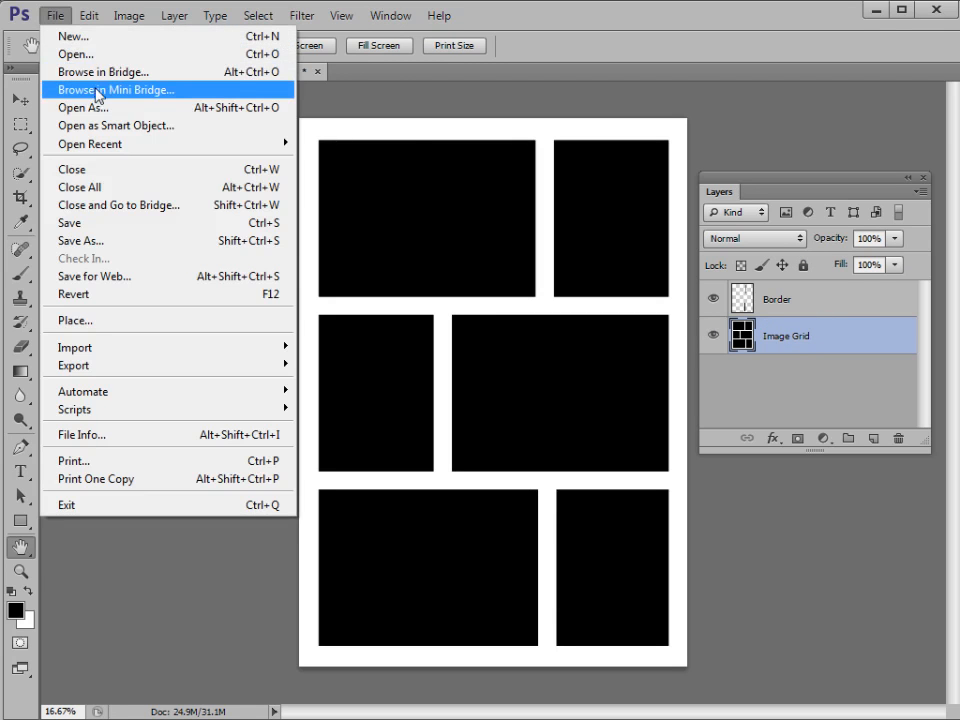
left_click(105, 58)
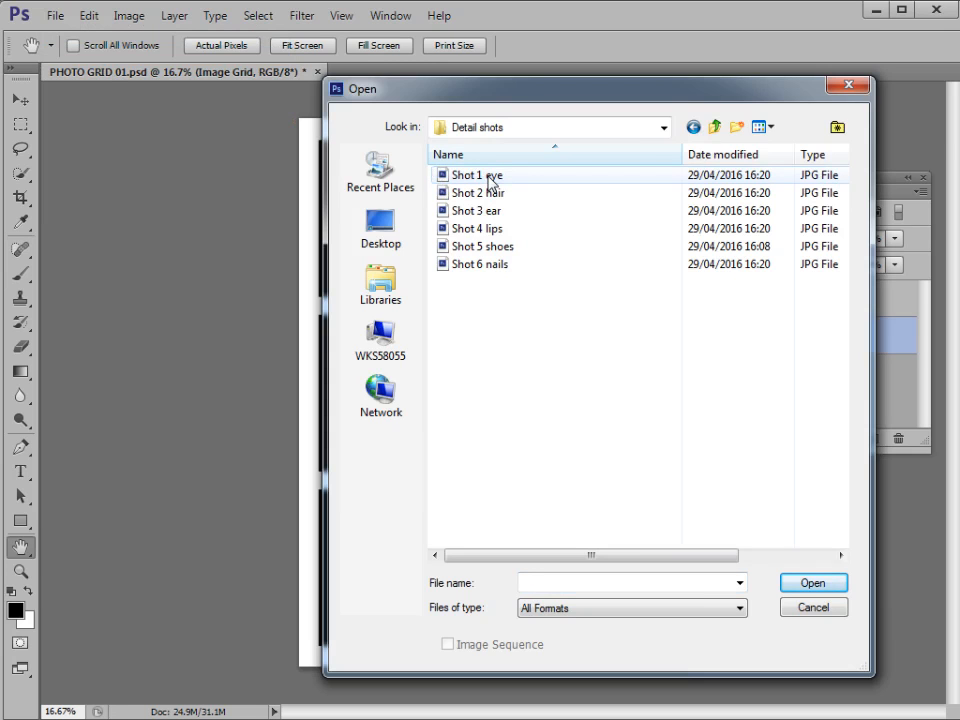
left_click(488, 176)
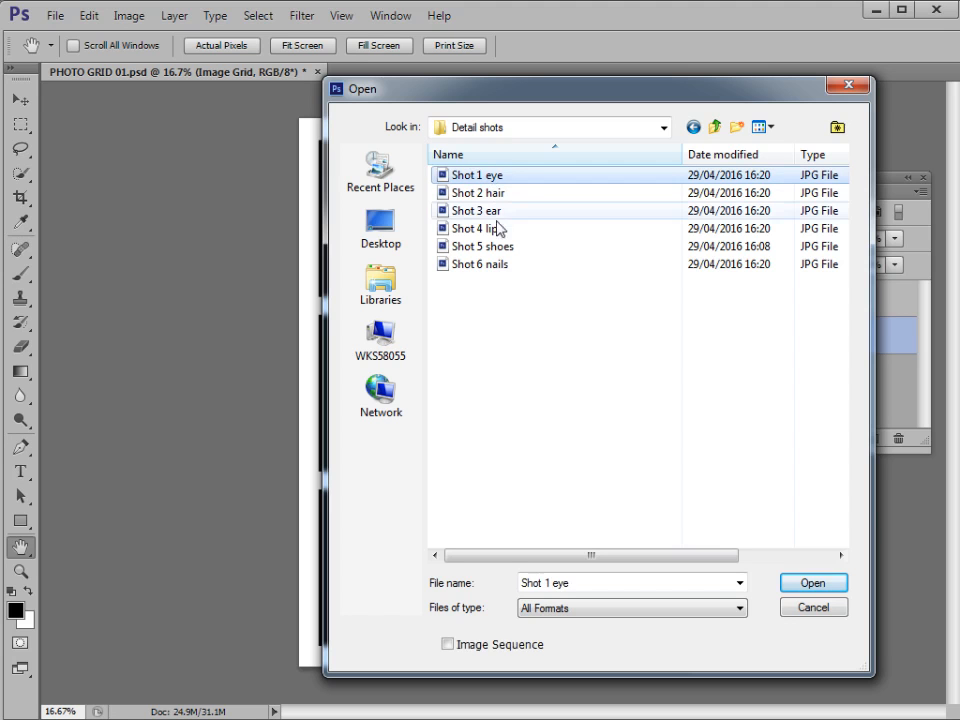
left_click(514, 266, "shift")
left_click(812, 582)
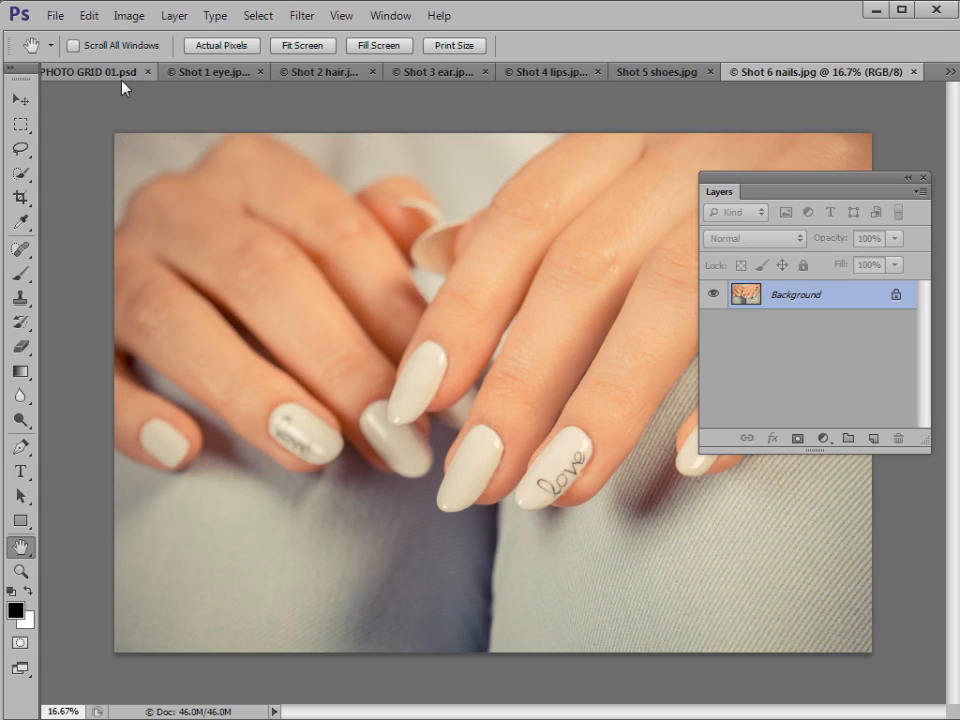
- In PHOTO GRID 01.psd, select the large black box at the grid's upper left on the Image Grid layer with the Magic Wand
left_click(93, 80)
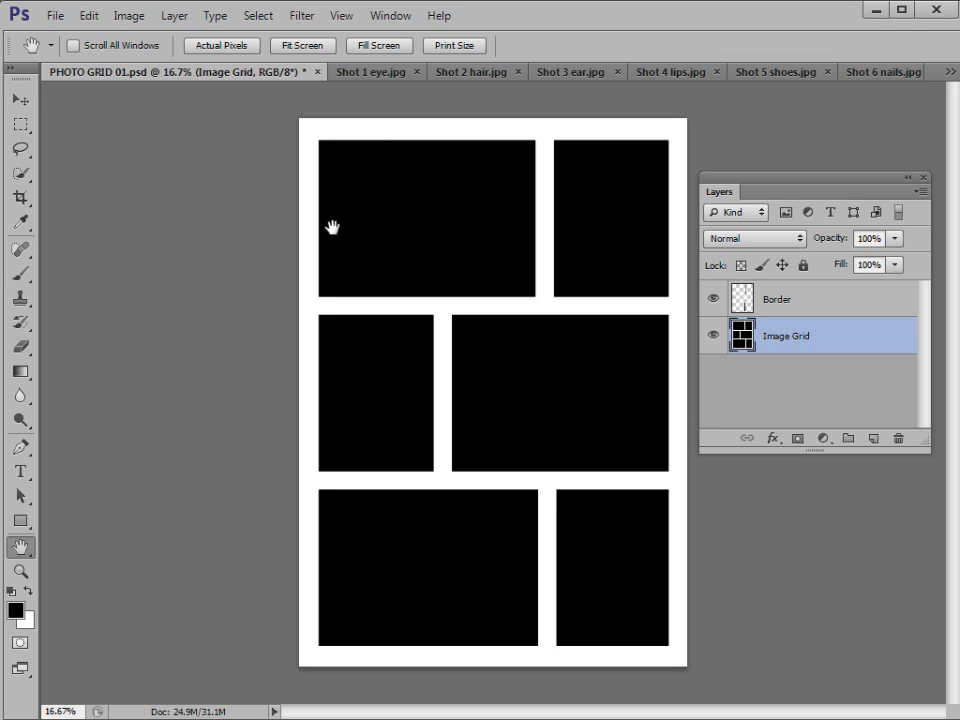
key("v")
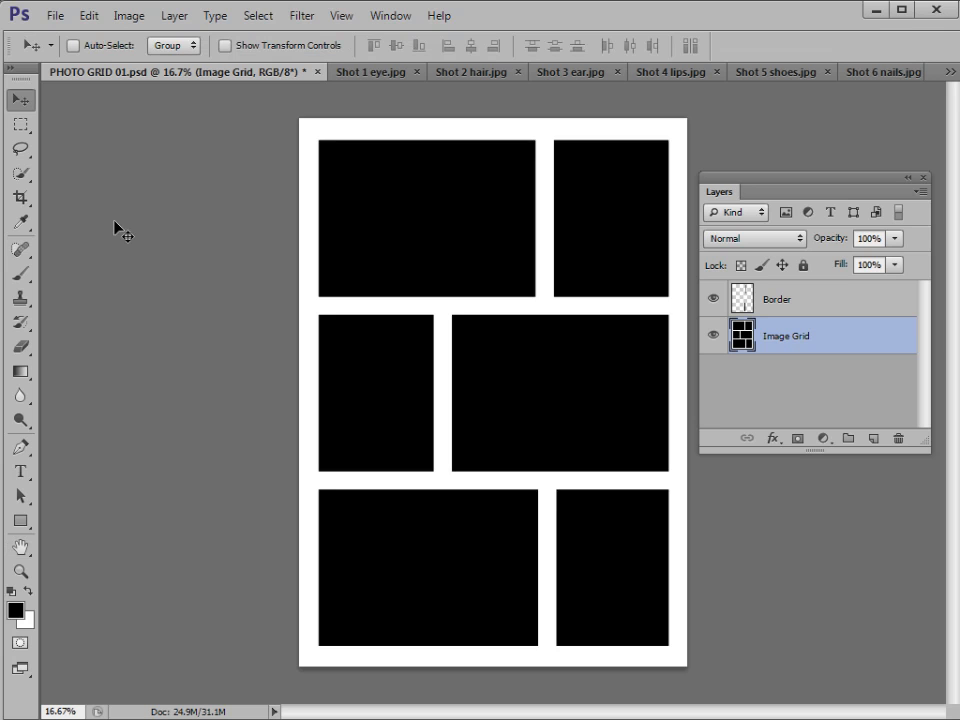
left_click(24, 175)
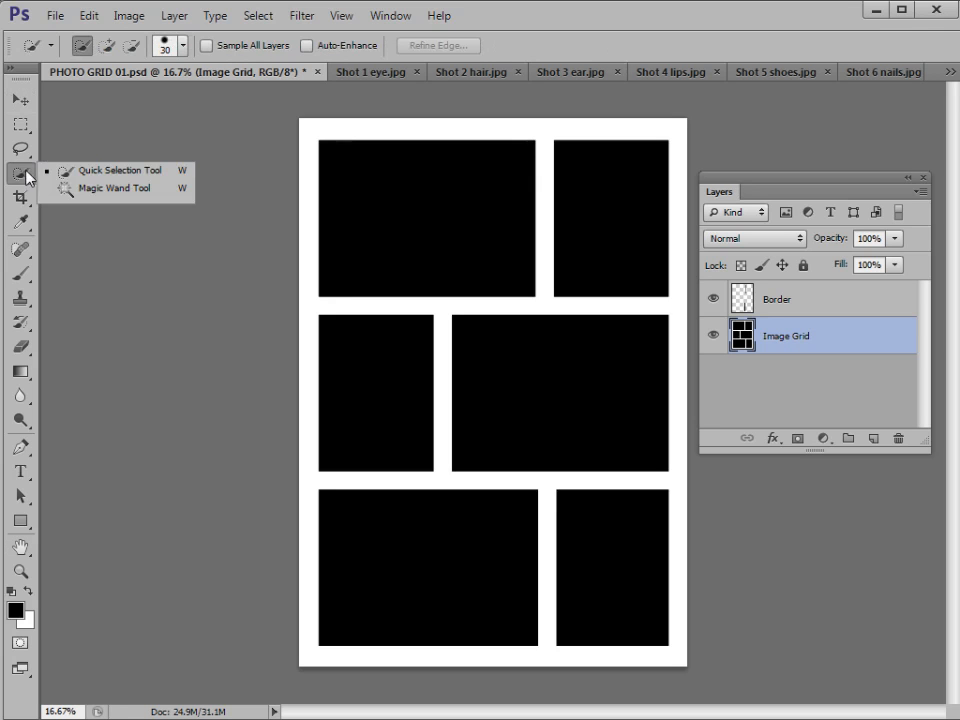
left_click(84, 190)
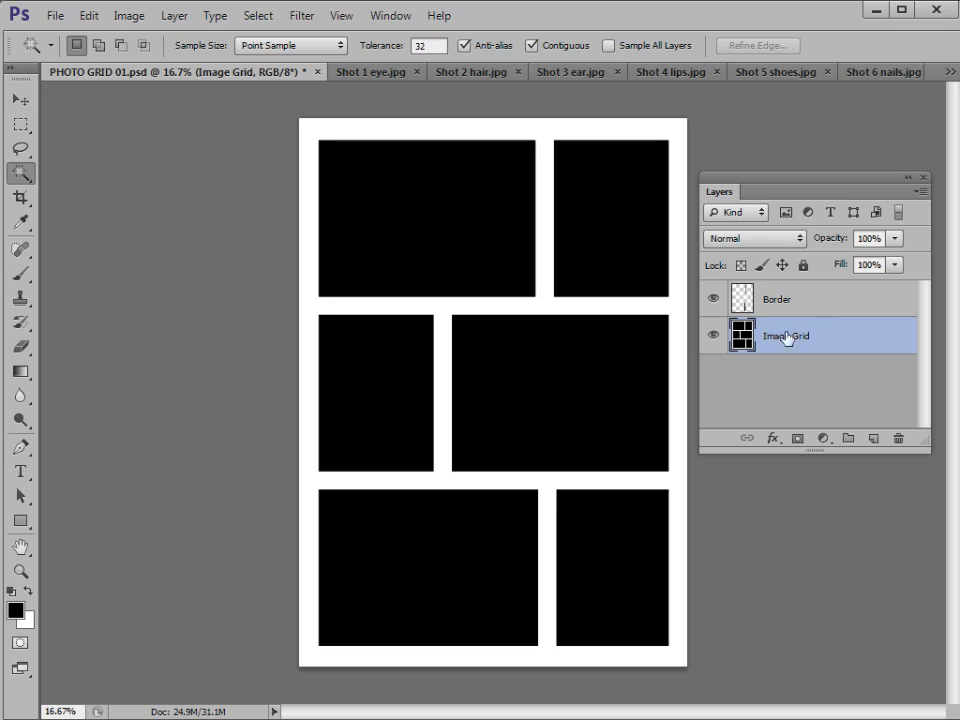
left_click(437, 218)
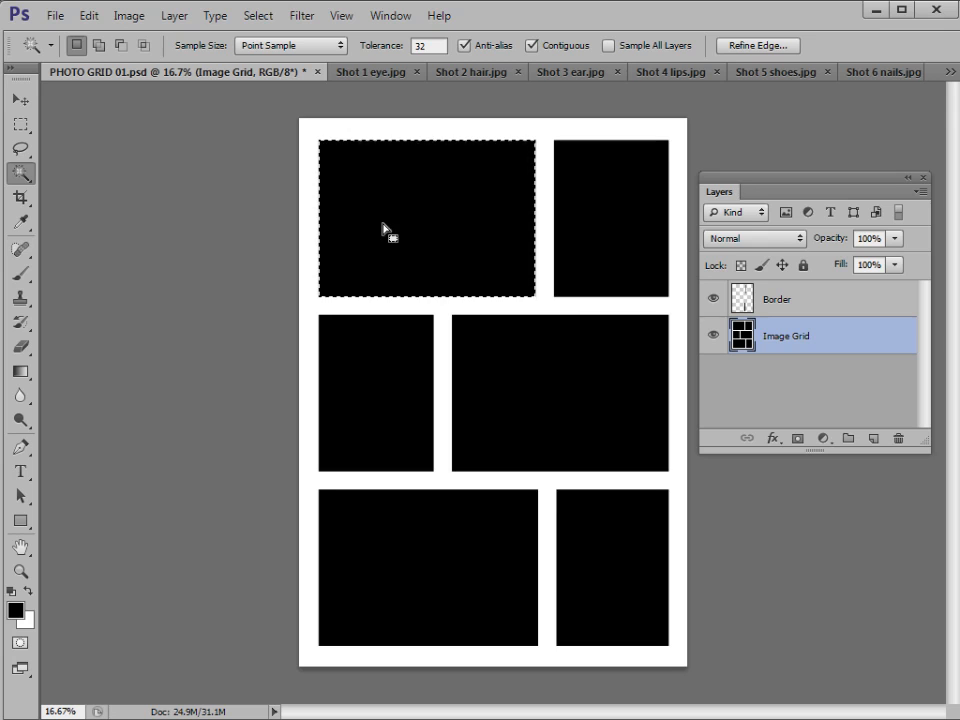
- Copy the entire Shot 1 eye.jpg image and close that file
left_click(380, 86)
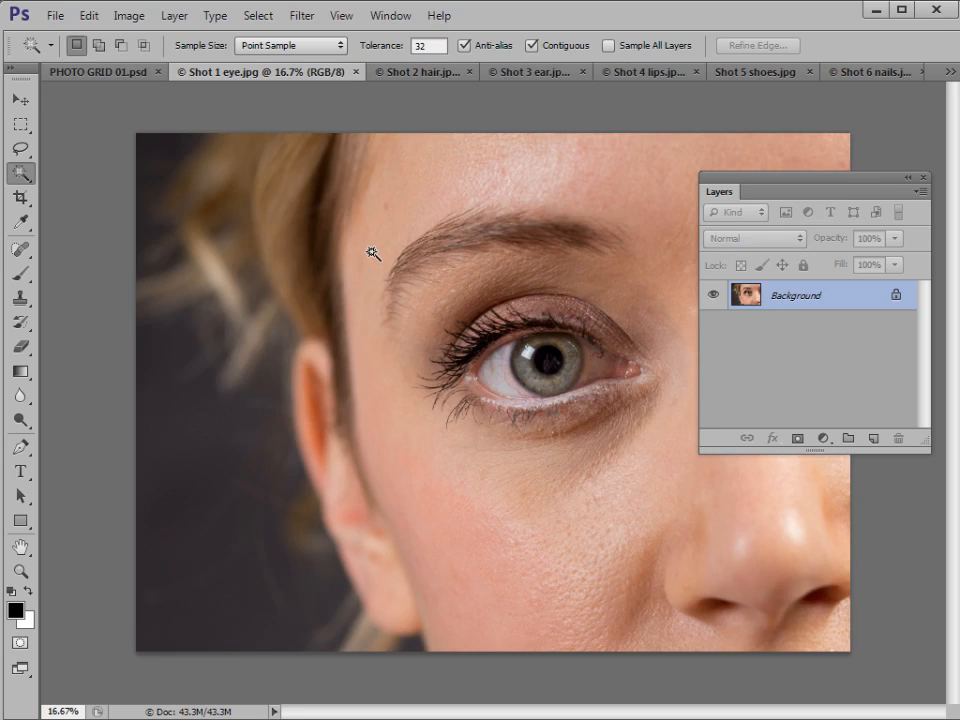
key("ctrl+a")
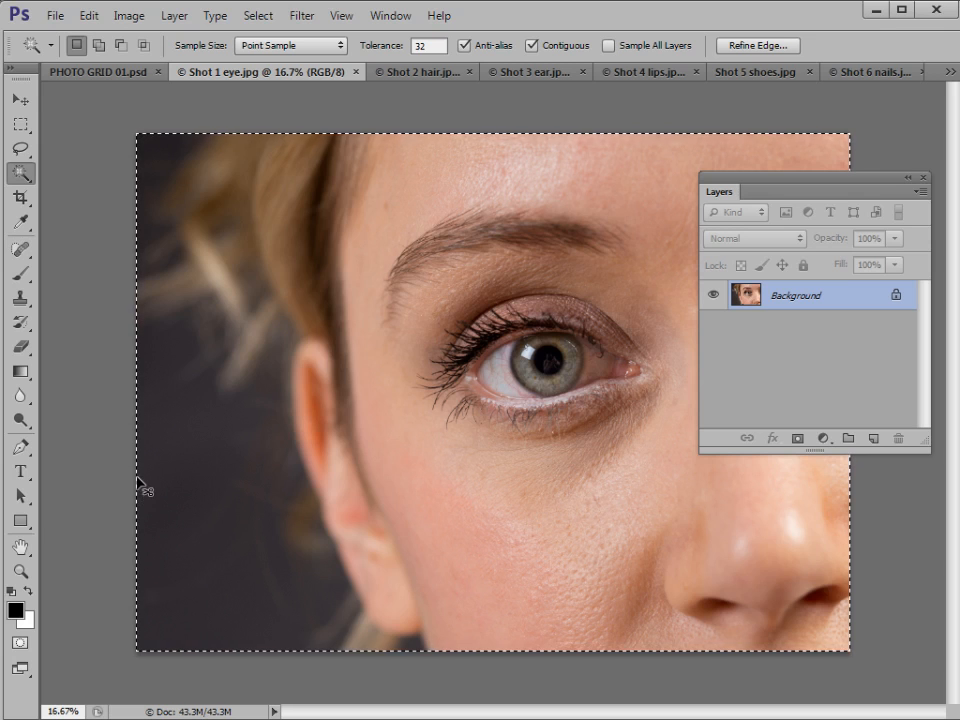
left_click(357, 73)
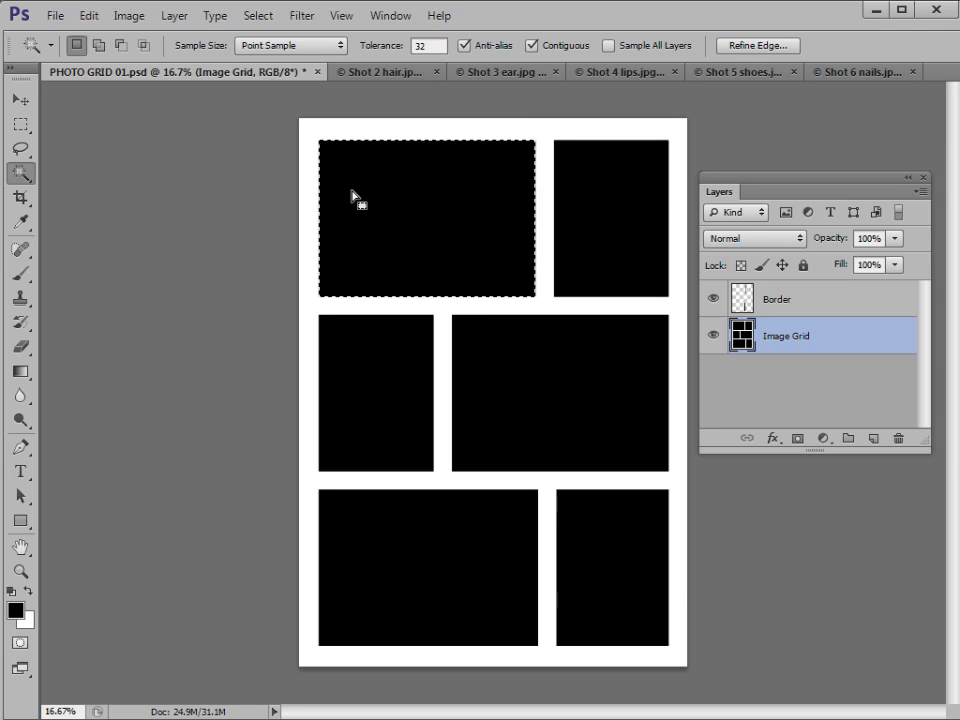
- Paste the eye photo into the selected grid box with Paste Into, accepting the color profile conversion
left_click(89, 15)
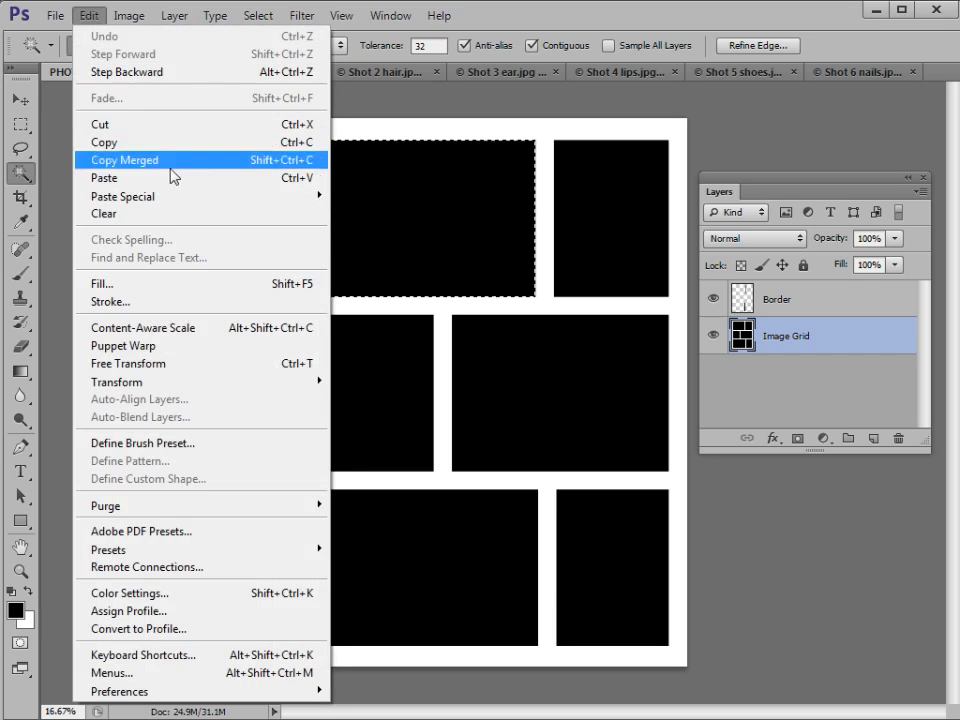
mouse_move(184, 197)
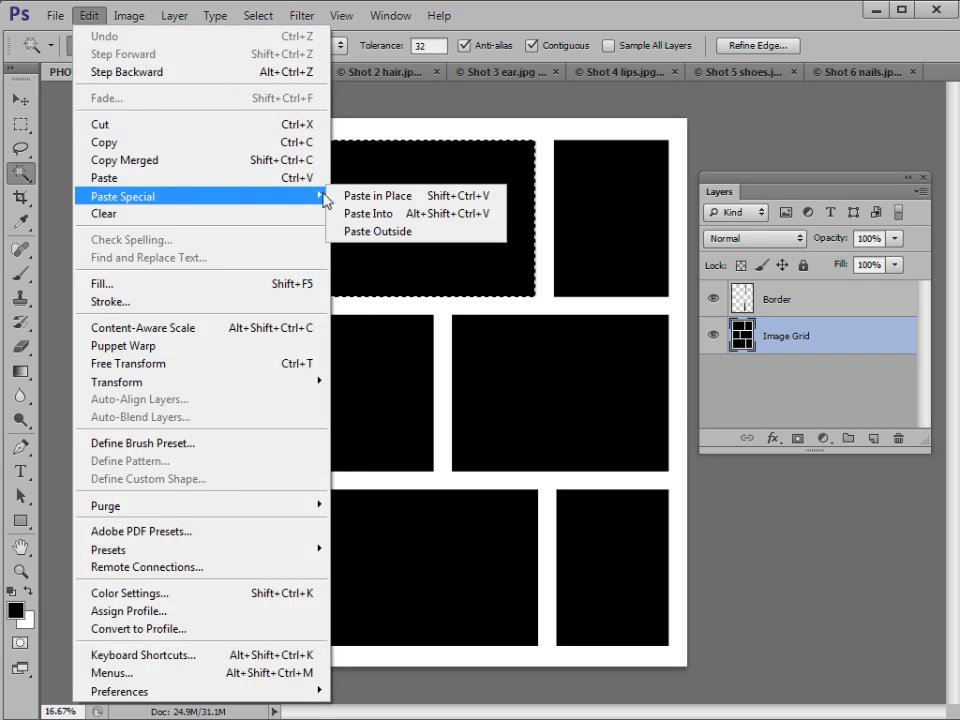
left_click(372, 213)
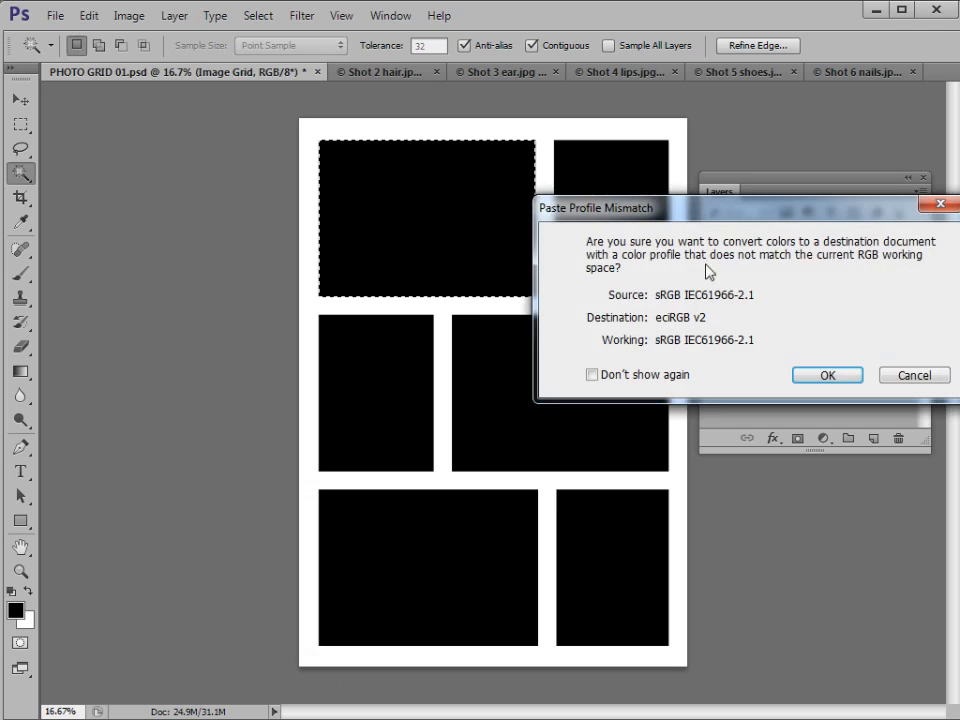
left_click(847, 376)
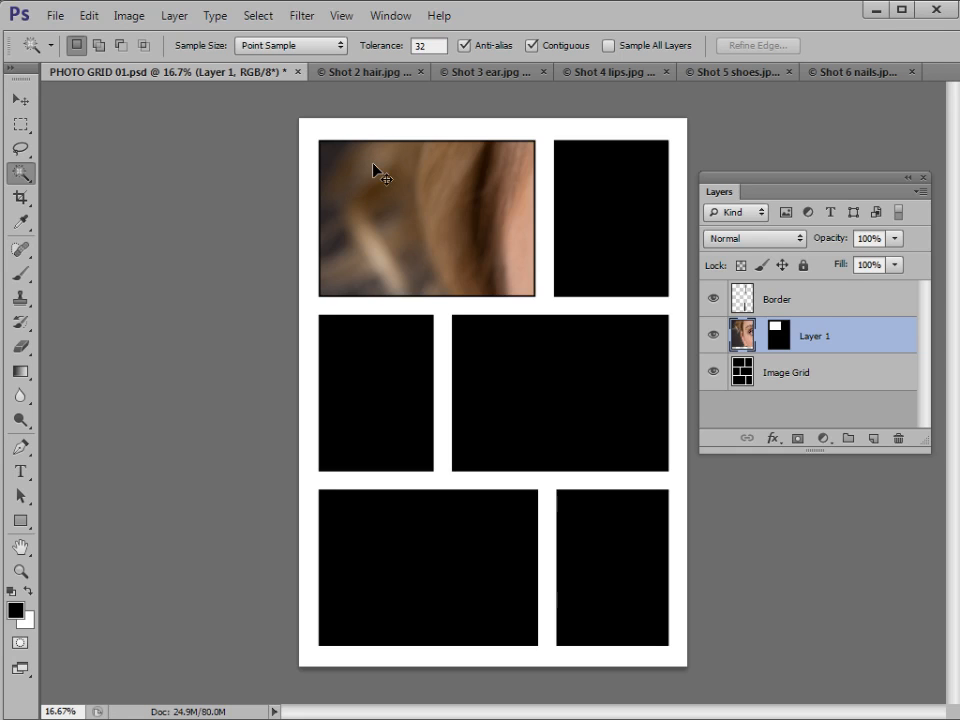
- Free-transform the eye photo to about 37% of its size, position it within its box, and nudge it 30 px left
key("ctrl+t")
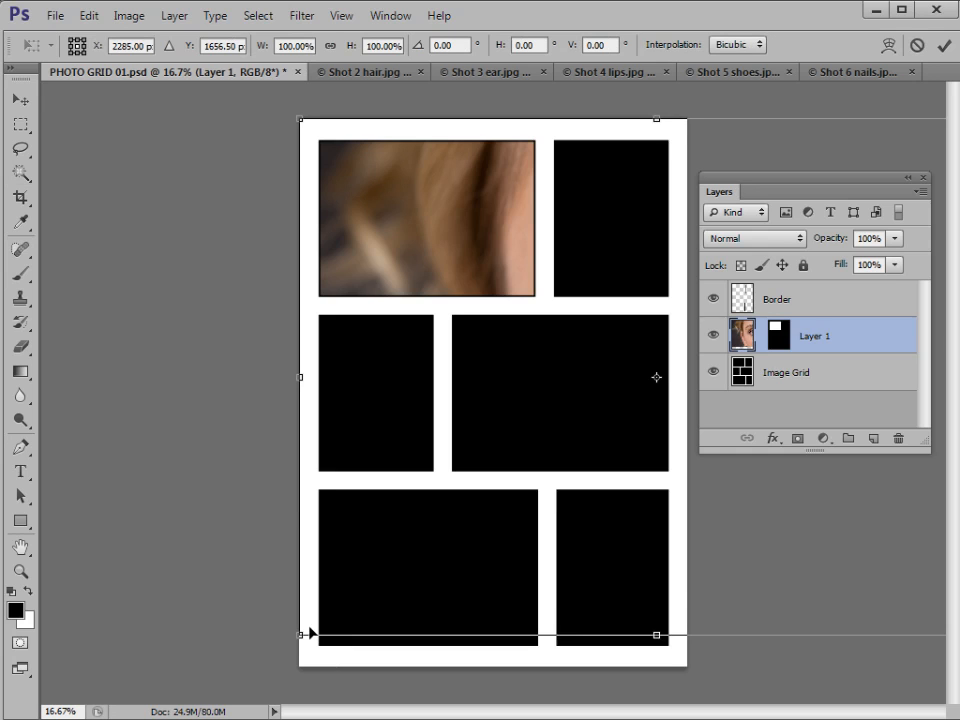
left_click_drag(301, 632, 465, 306)
left_click_drag(607, 258, 191, 235)
left_click_drag(210, 438, 266, 302)
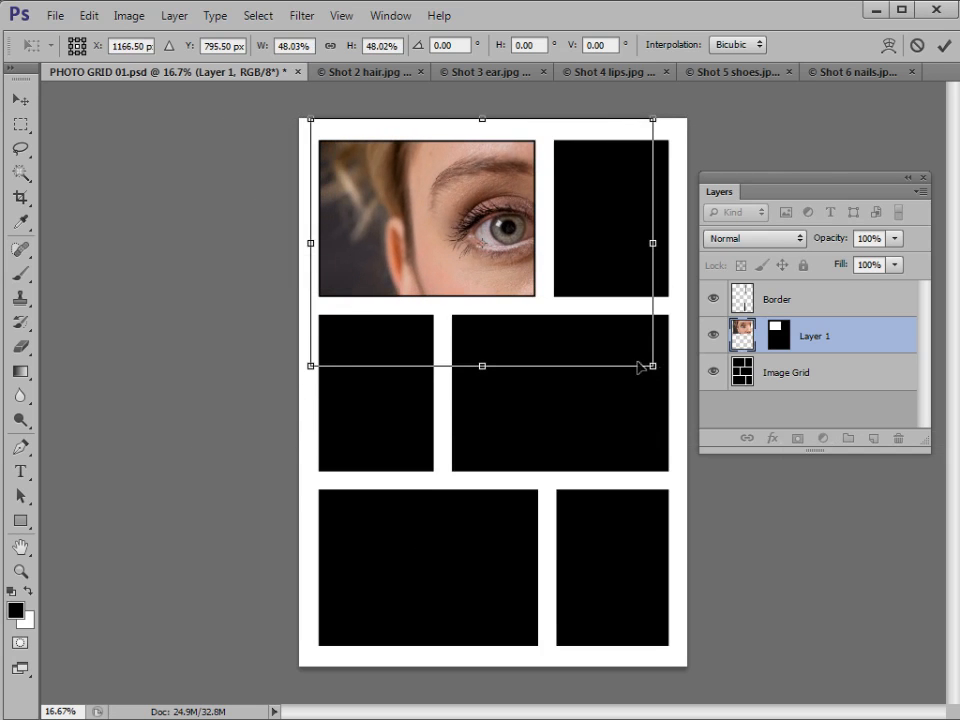
left_click_drag(651, 366, 572, 307)
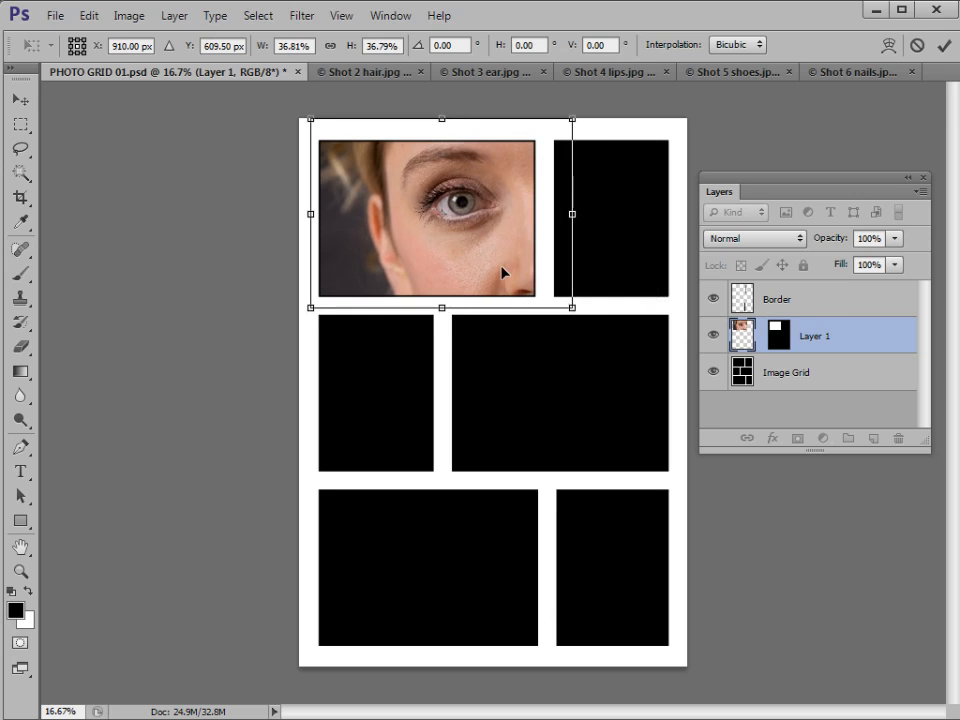
key("shift+Left")
key("shift+Left")
key("shift+Left")
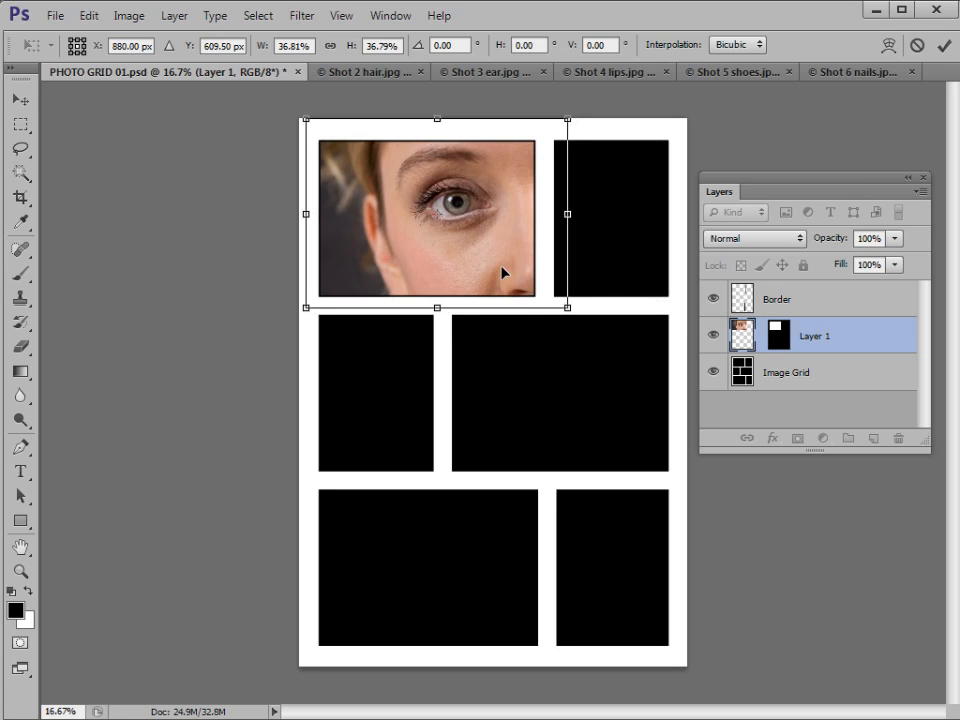
- Select the black box at the grid's upper right on the Image Grid layer with the Magic Wand
key("w")
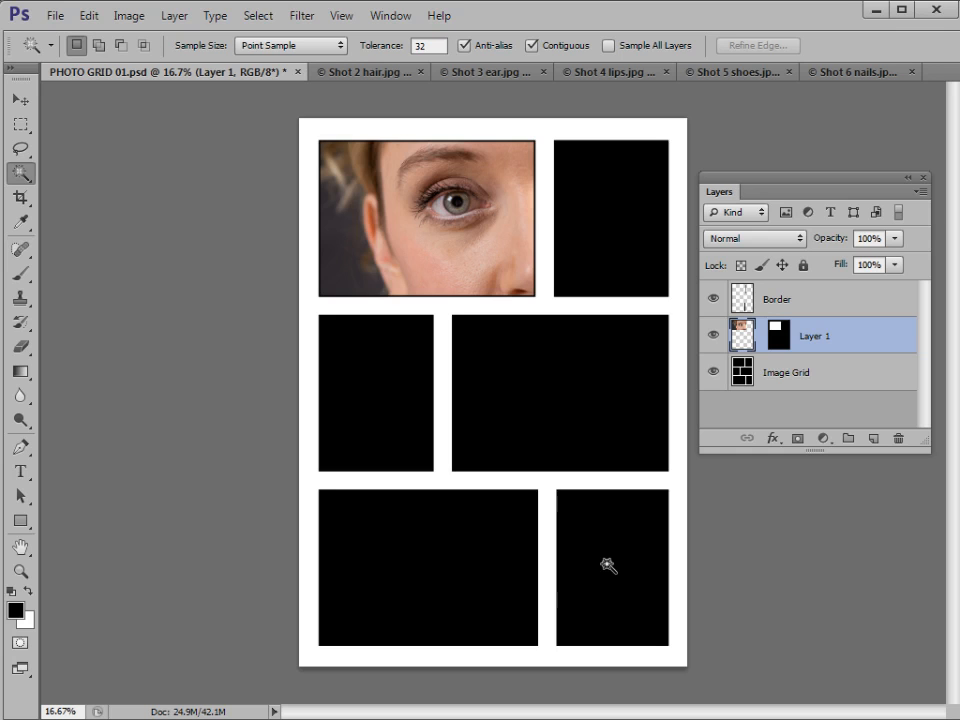
left_click(834, 381)
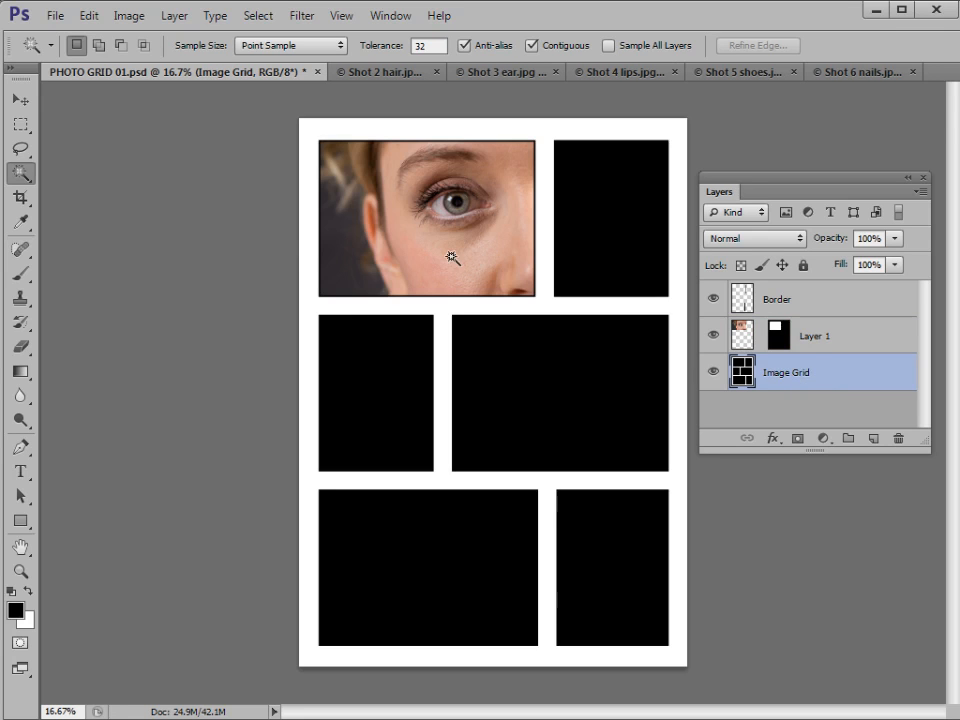
left_click(596, 229)
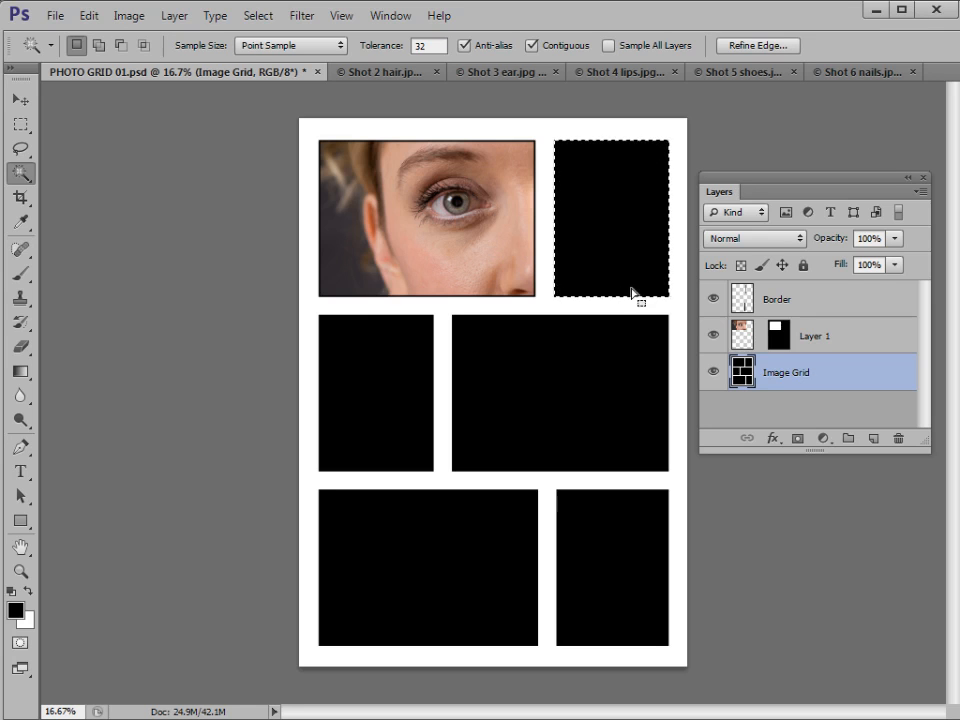
- Copy the entire Shot 2 hair.jpg image and close that file
left_click(396, 74)
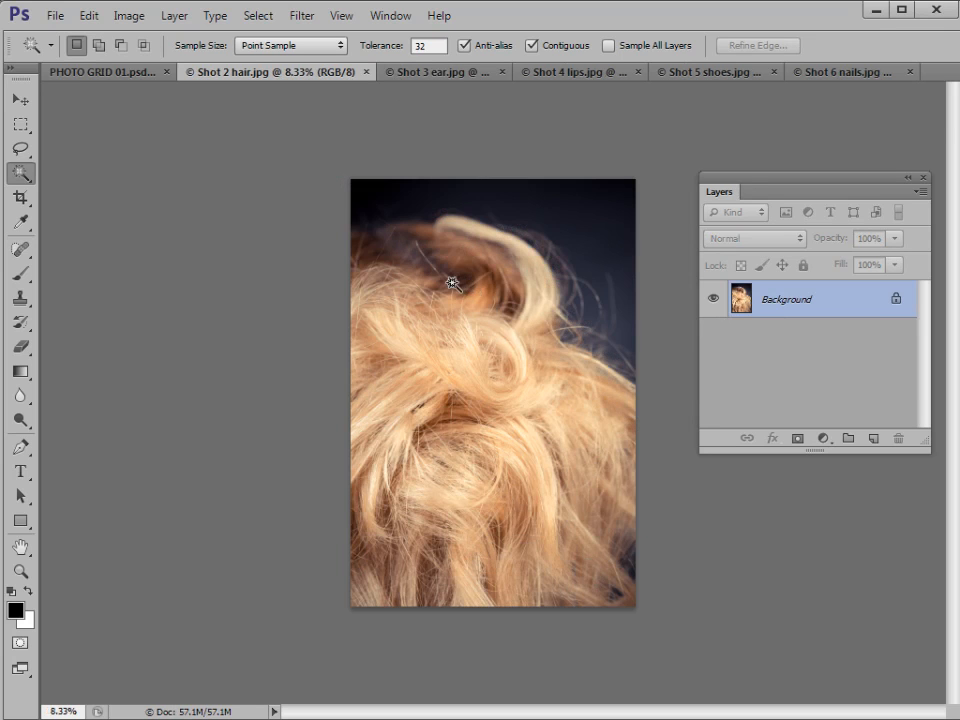
key("ctrl+a")
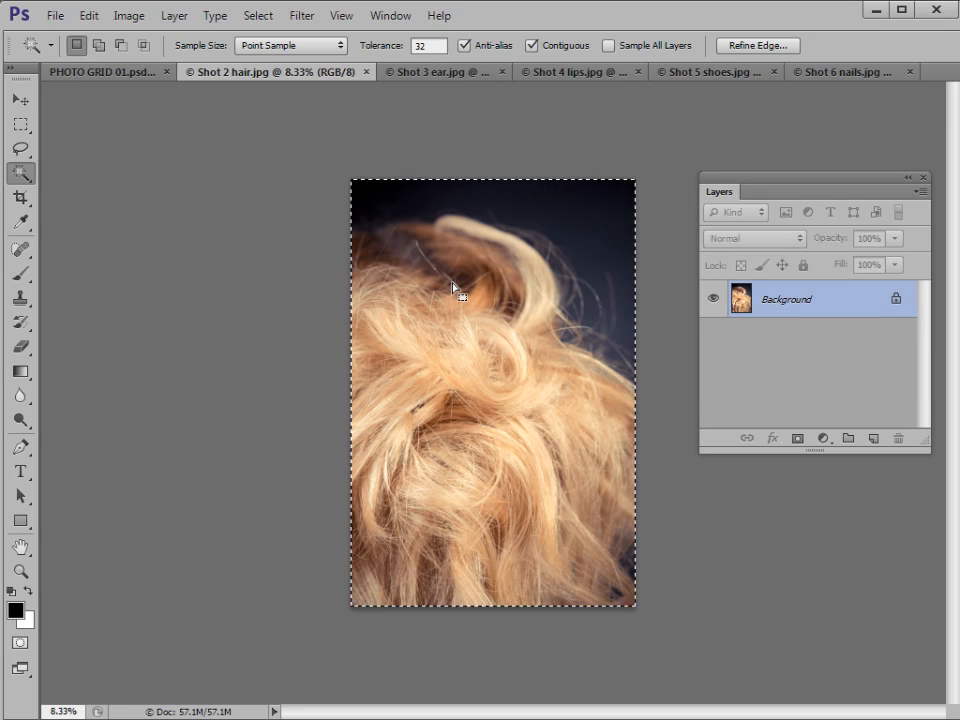
left_click(366, 72)
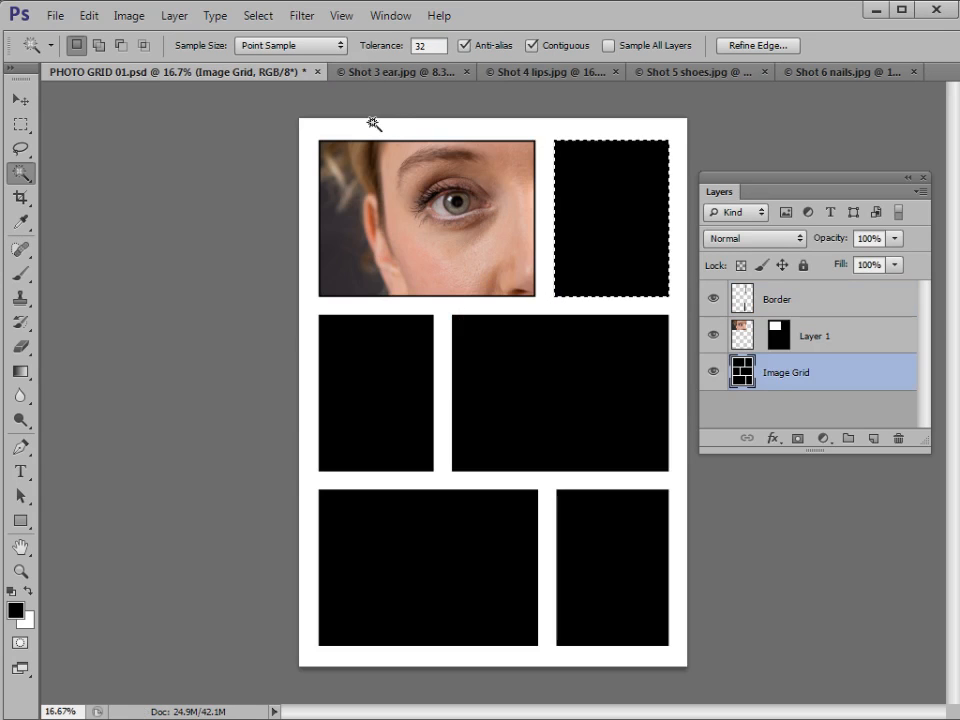
- Paste the hair photo into the selected grid box with Paste Into, accepting the color profile conversion
left_click(84, 16)
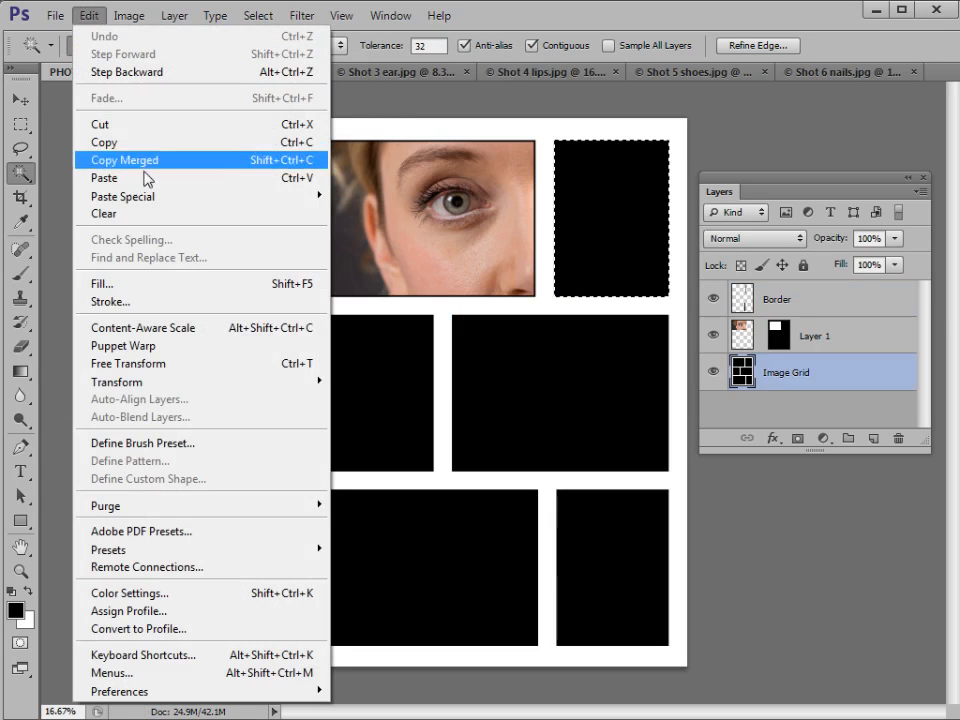
mouse_move(183, 200)
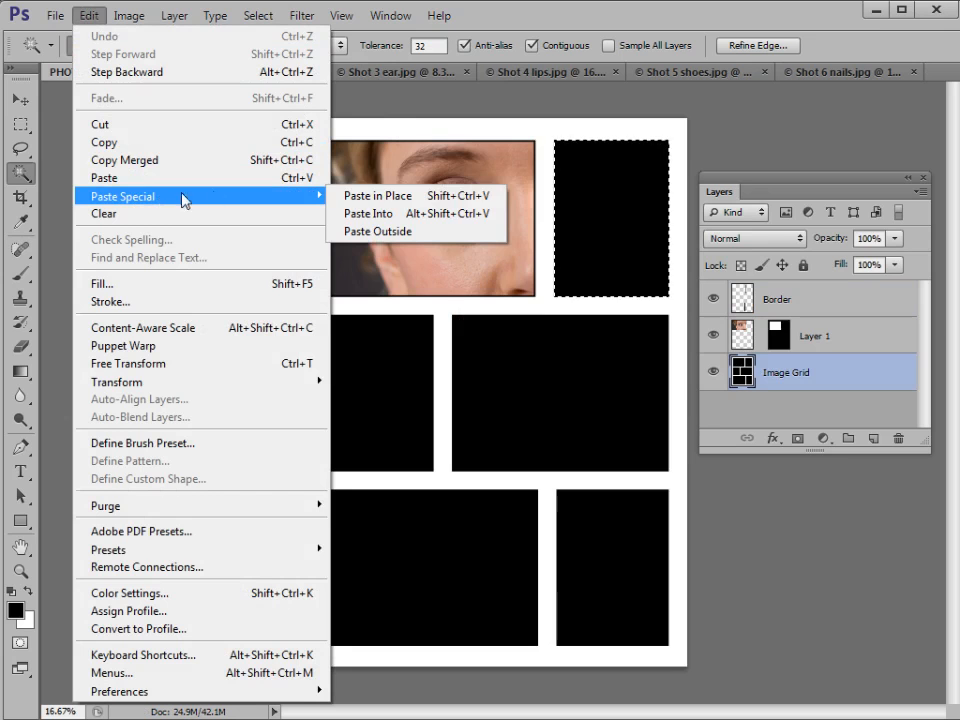
left_click(368, 214)
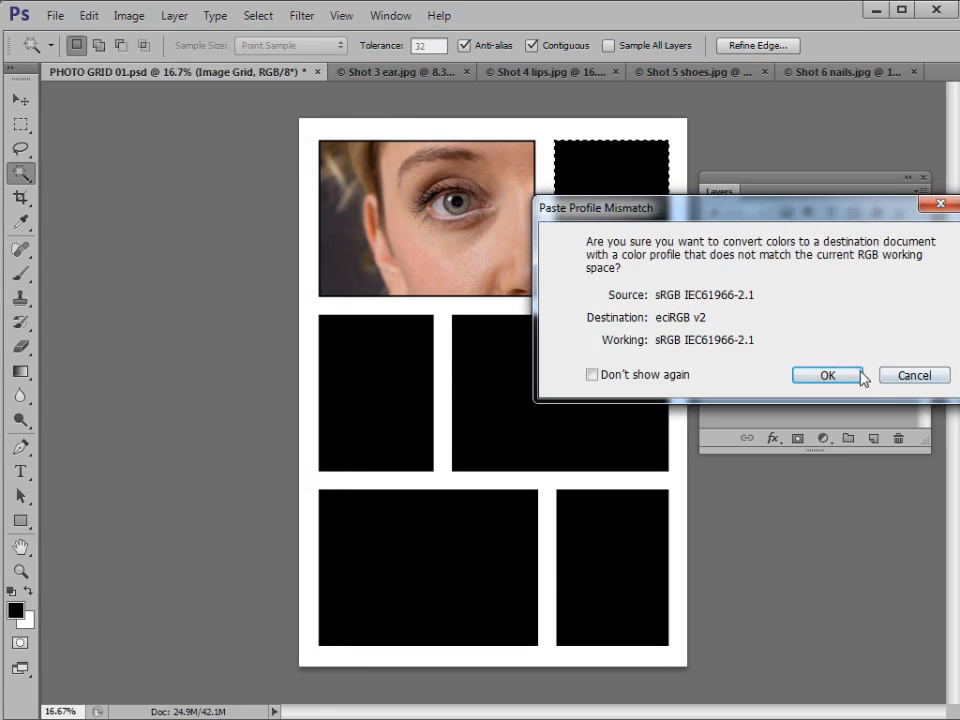
left_click(833, 372)
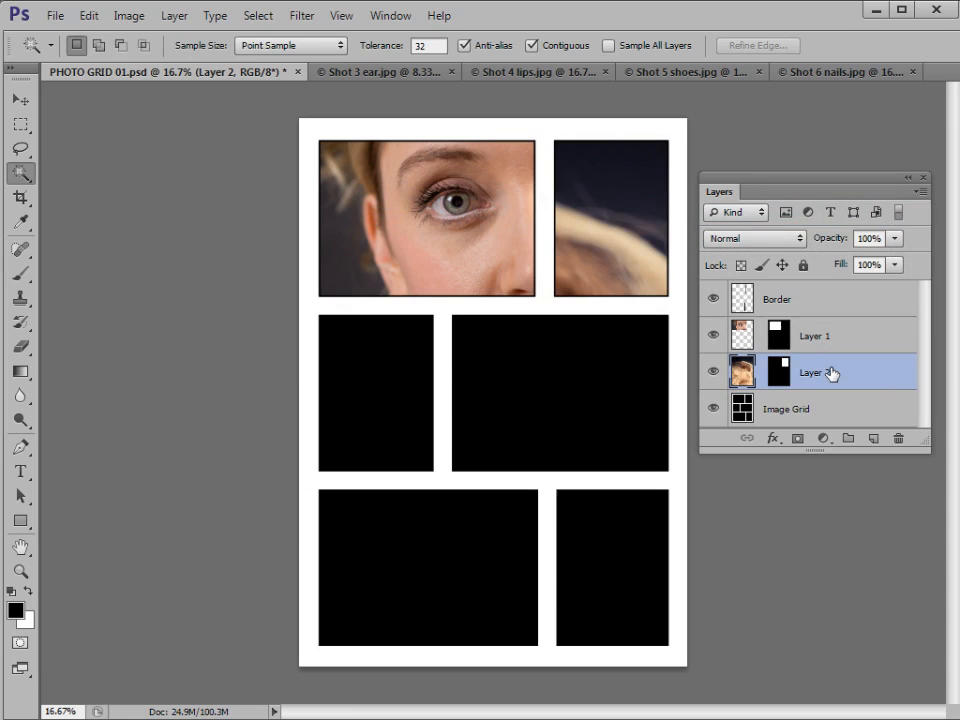
- Free-transform the hair photo to about 32% of its size and position the curls so they fill the upper-right box
key("ctrl+t")
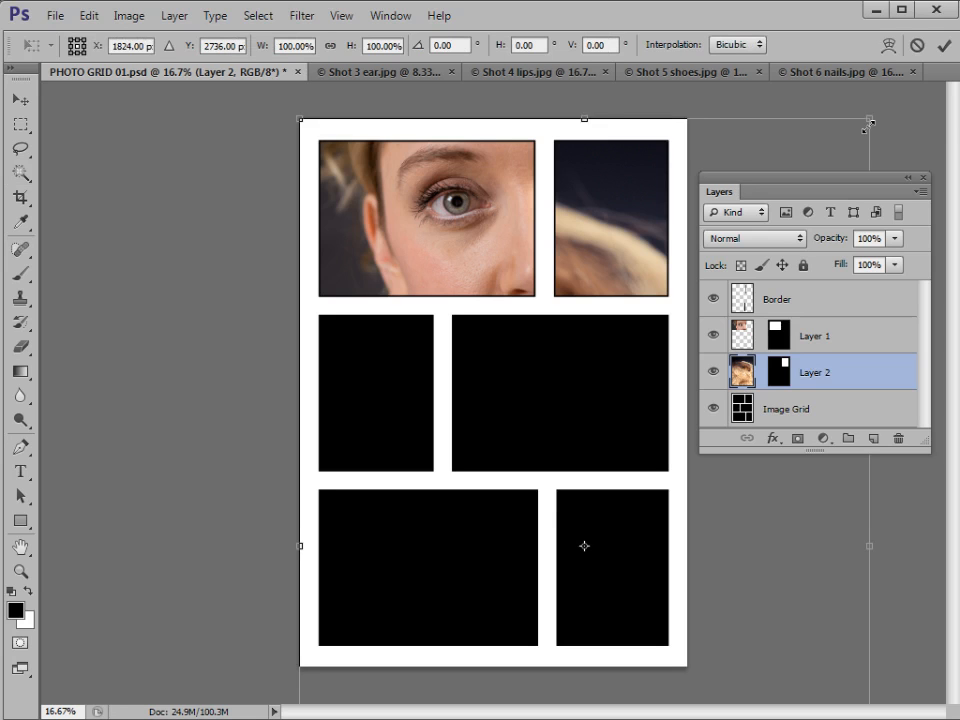
left_click_drag(869, 120, 759, 285)
left_click_drag(624, 296, 659, 92)
left_click_drag(798, 93, 692, 100)
left_click_drag(588, 241, 597, 275)
left_click_drag(612, 217, 609, 243)
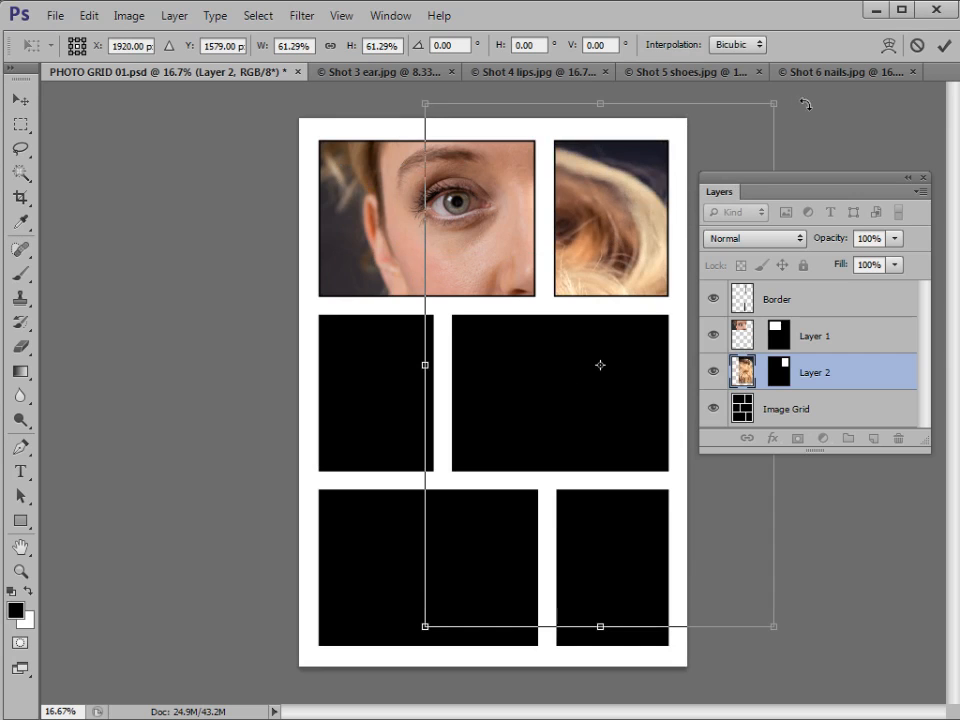
left_click_drag(775, 104, 608, 352)
left_click_drag(540, 410, 648, 129)
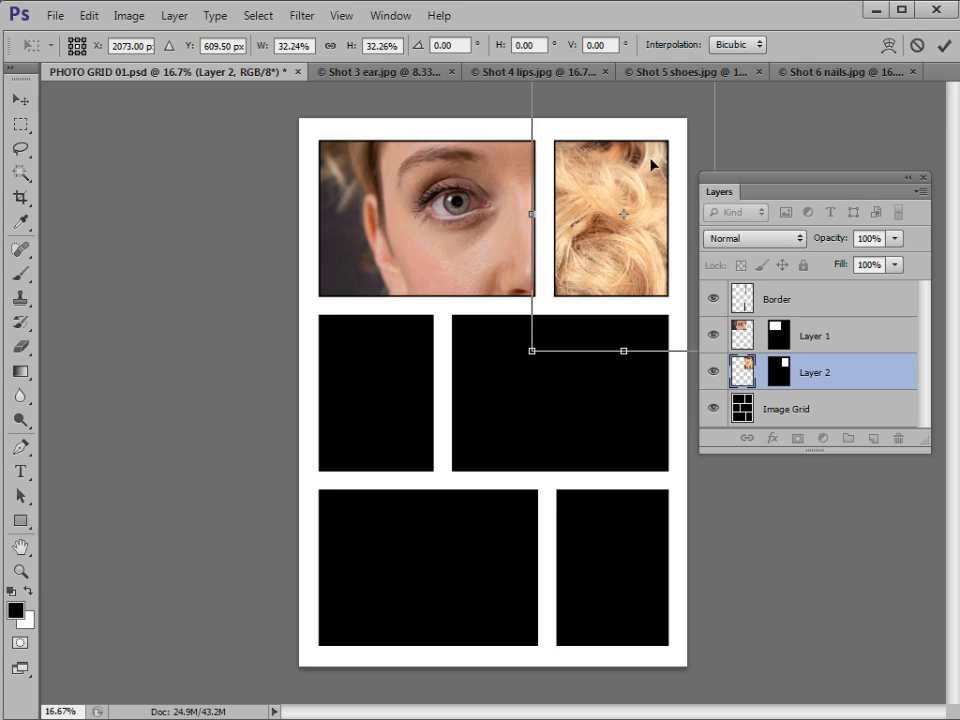
key("Return")
- Enlarge the layer list slightly and select the narrow black box in the middle row on the Image Grid layer with the Magic Wand
key("w")
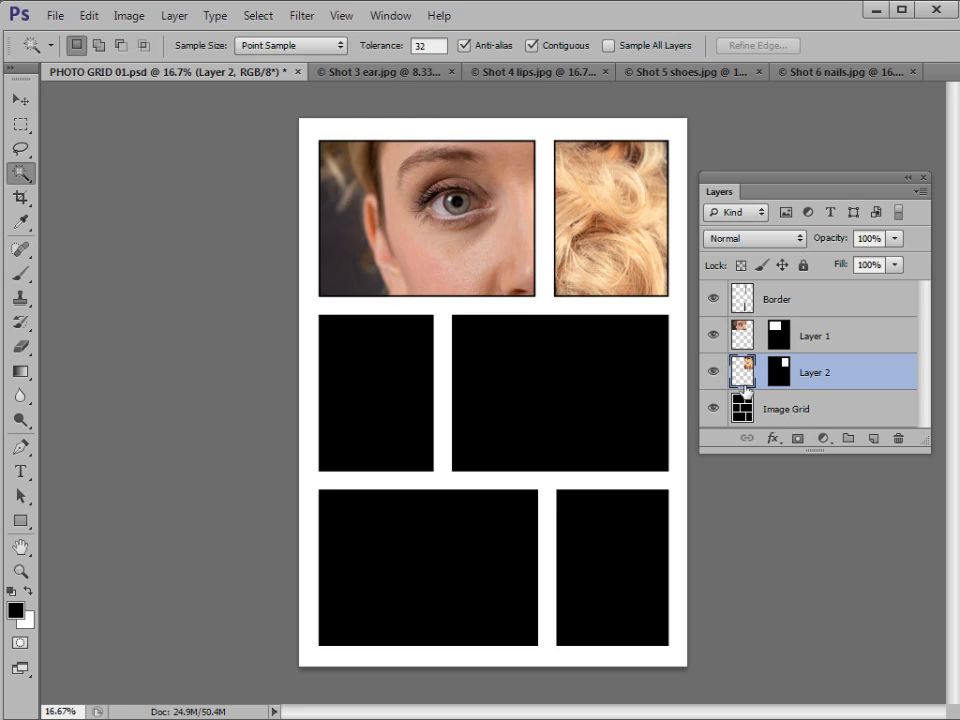
left_click(804, 419)
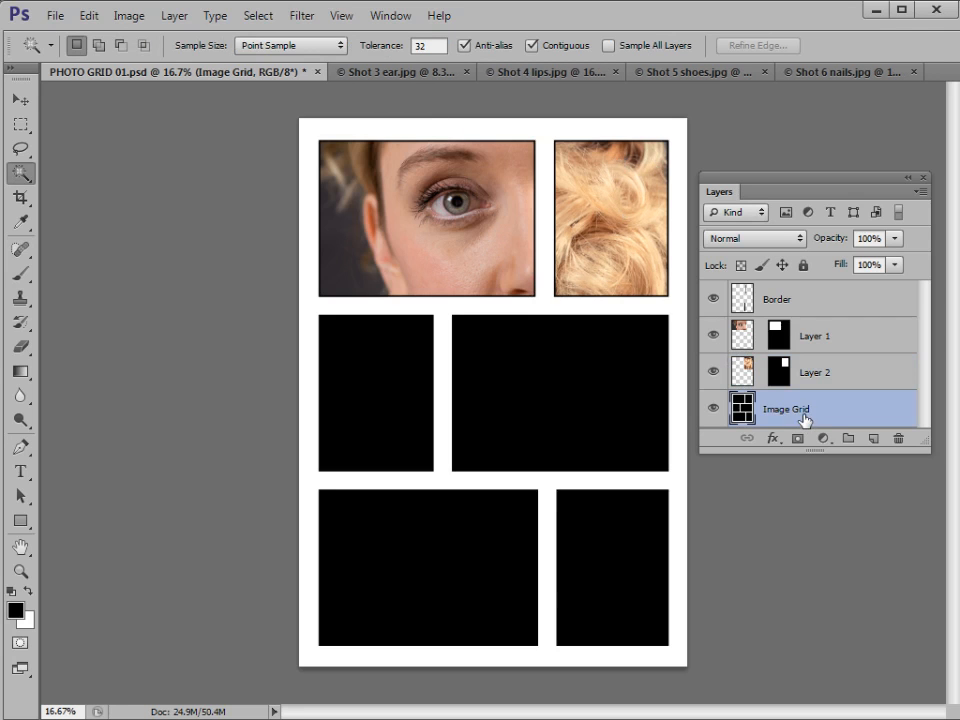
mouse_move(925, 433)
left_mouse_down()
mouse_move(932, 465)
mouse_move(931, 456)
left_mouse_up()
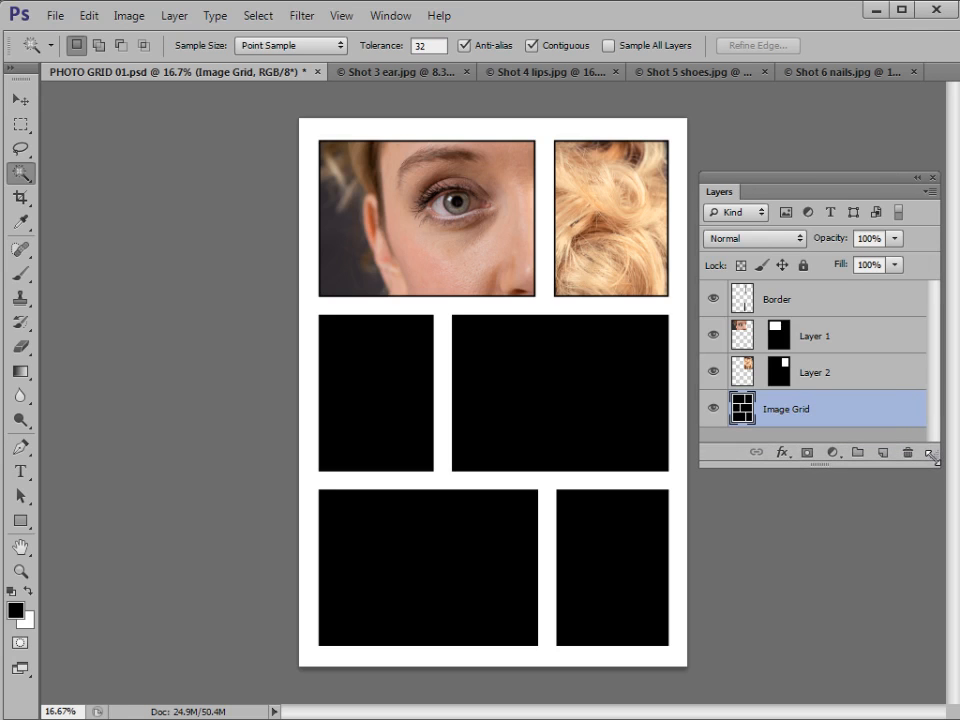
left_click(366, 381)
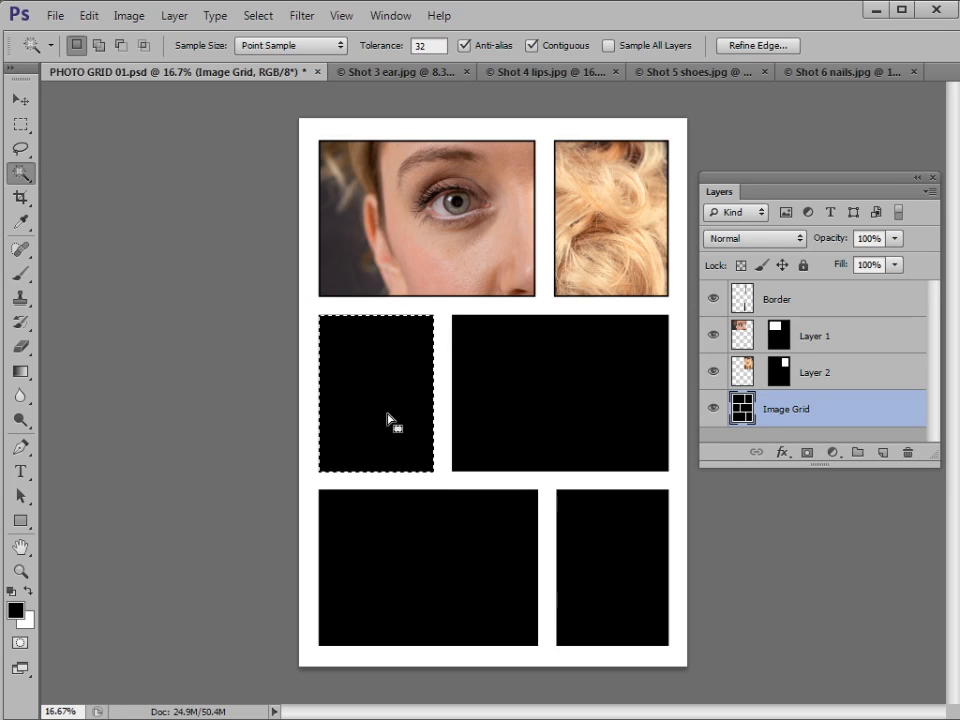
- Copy the entire Shot 3 ear.jpg image and close that file
left_click(400, 73)
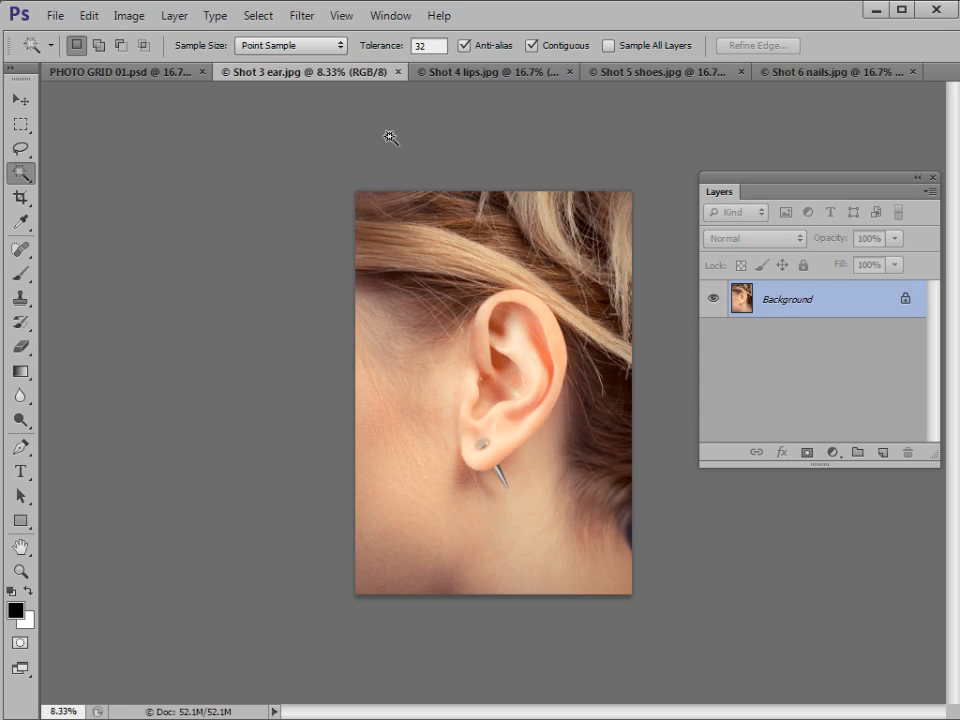
key("ctrl+a")
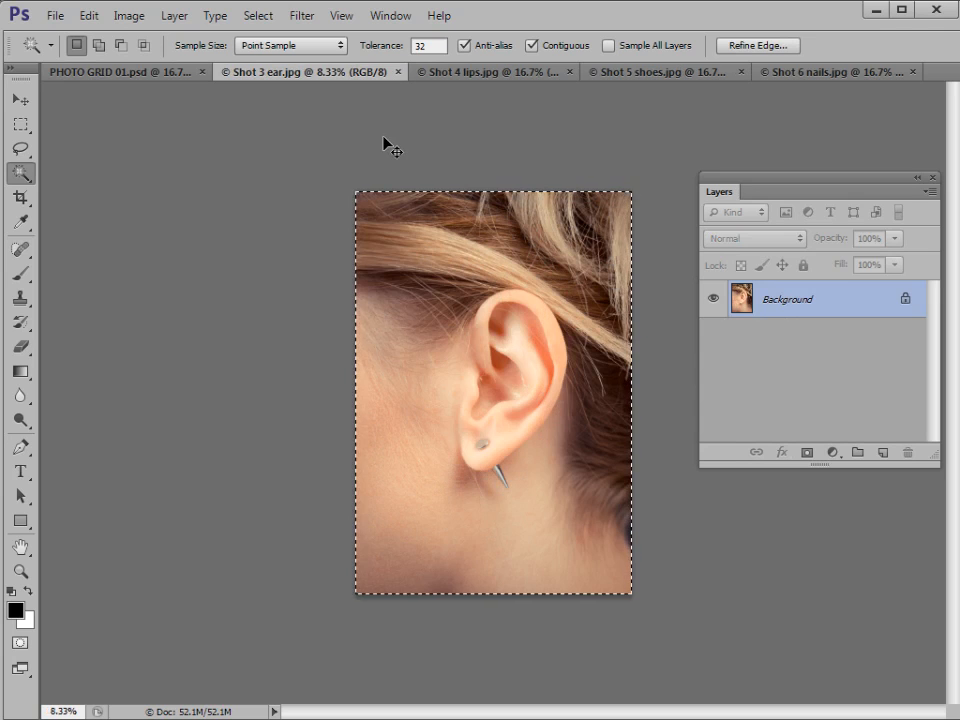
left_click(397, 72)
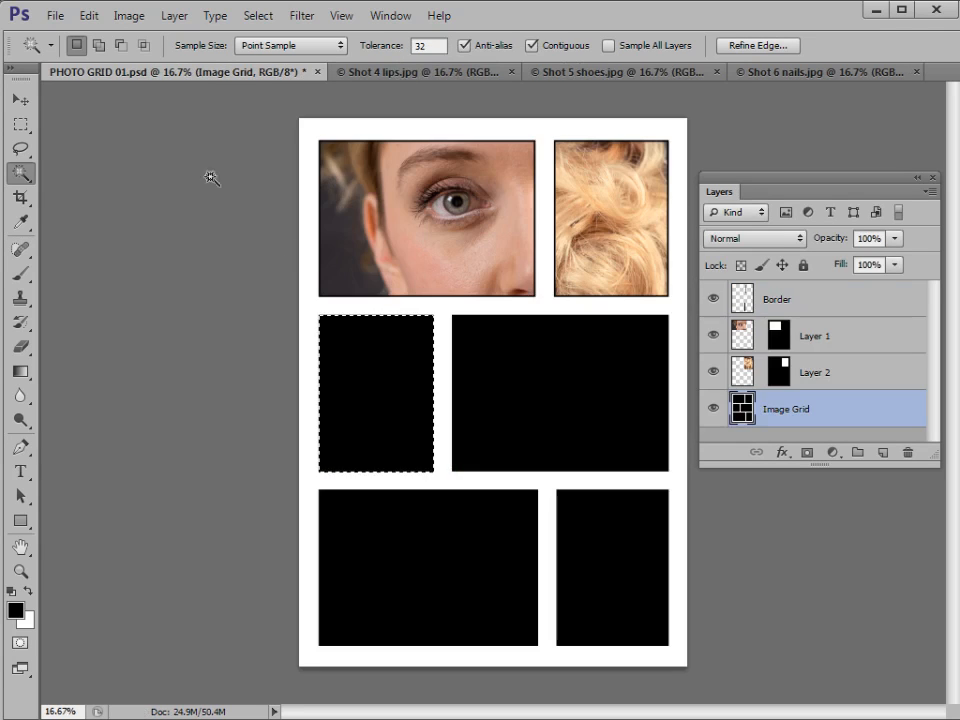
- Paste the ear photo into the selected middle-row box with Paste Into, accepting the color profile conversion
left_click(89, 16)
mouse_move(163, 196)
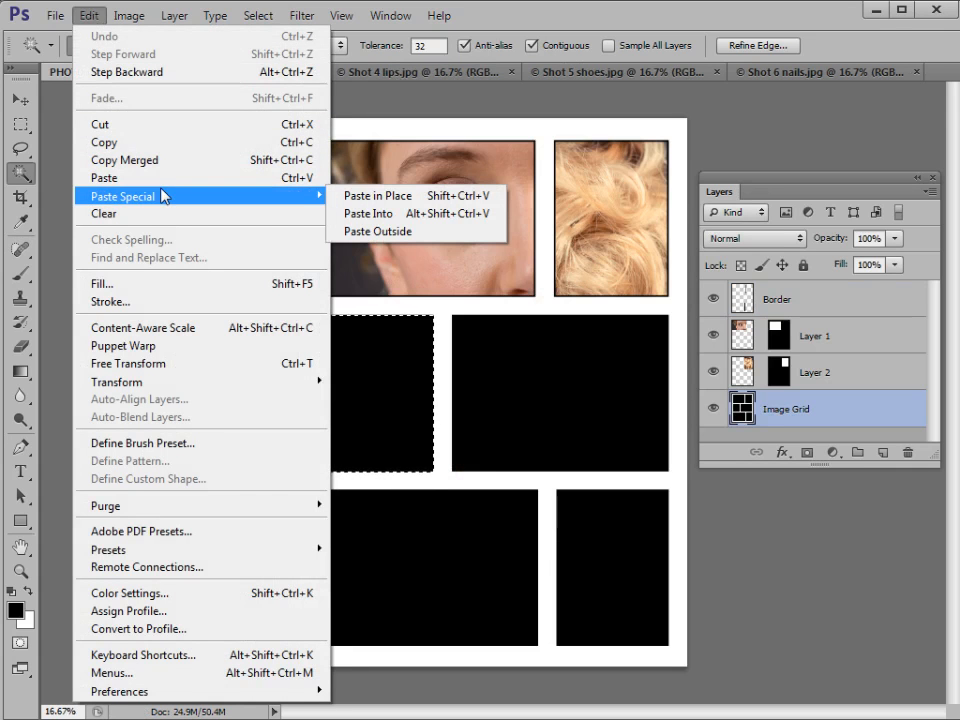
left_click(376, 214)
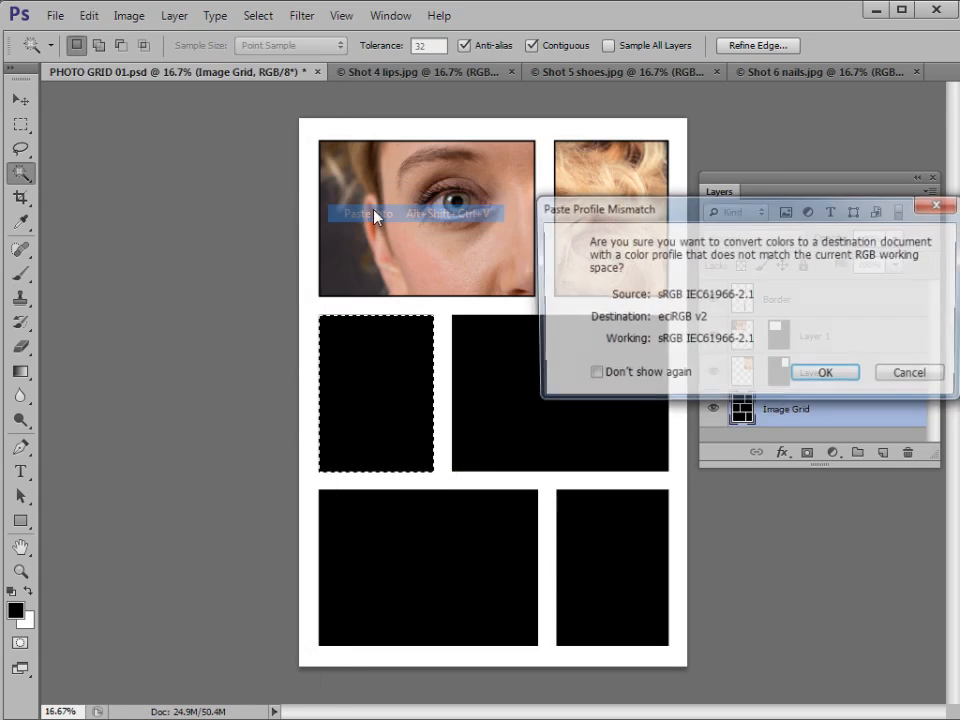
left_click(840, 373)
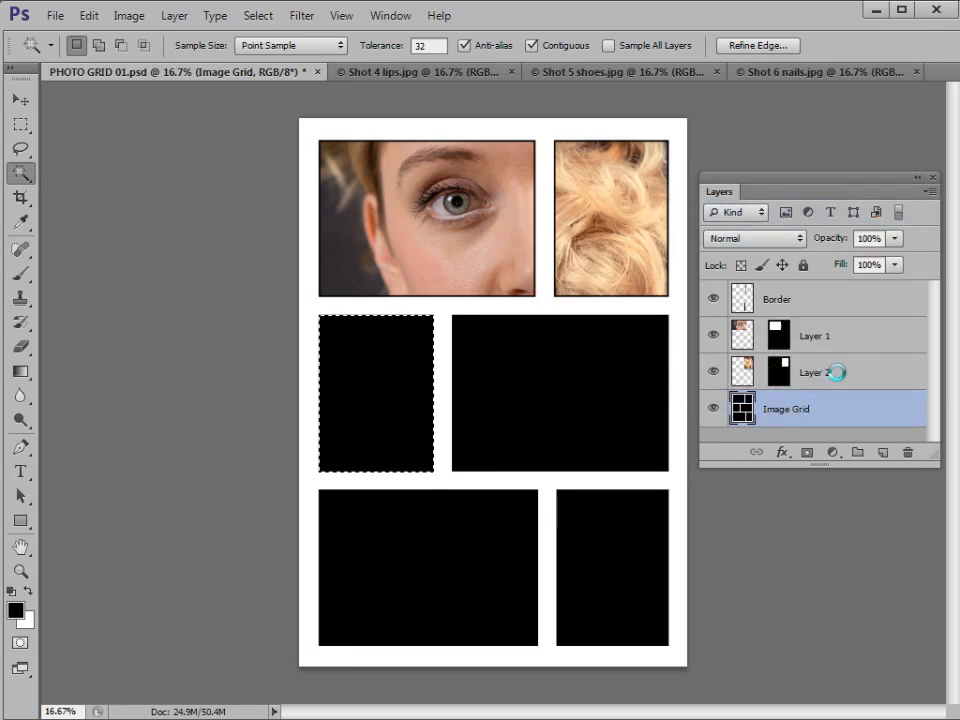
- Free-transform the ear photo to about 31% of its size and position it so the ear and earring fill its box
key("ctrl+t")
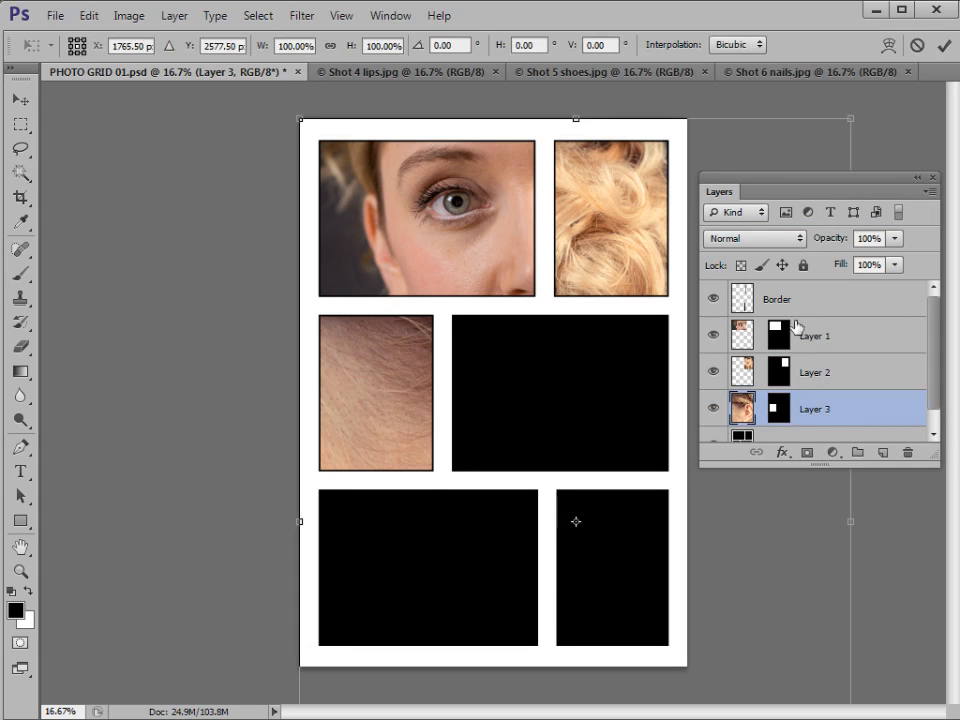
left_click_drag(852, 119, 403, 454)
left_click_drag(406, 578, 377, 292)
left_click_drag(531, 265, 475, 345)
mouse_move(394, 436)
left_mouse_down()
mouse_move(396, 400)
mouse_move(396, 413)
left_mouse_up()
left_click_drag(477, 317, 425, 365)
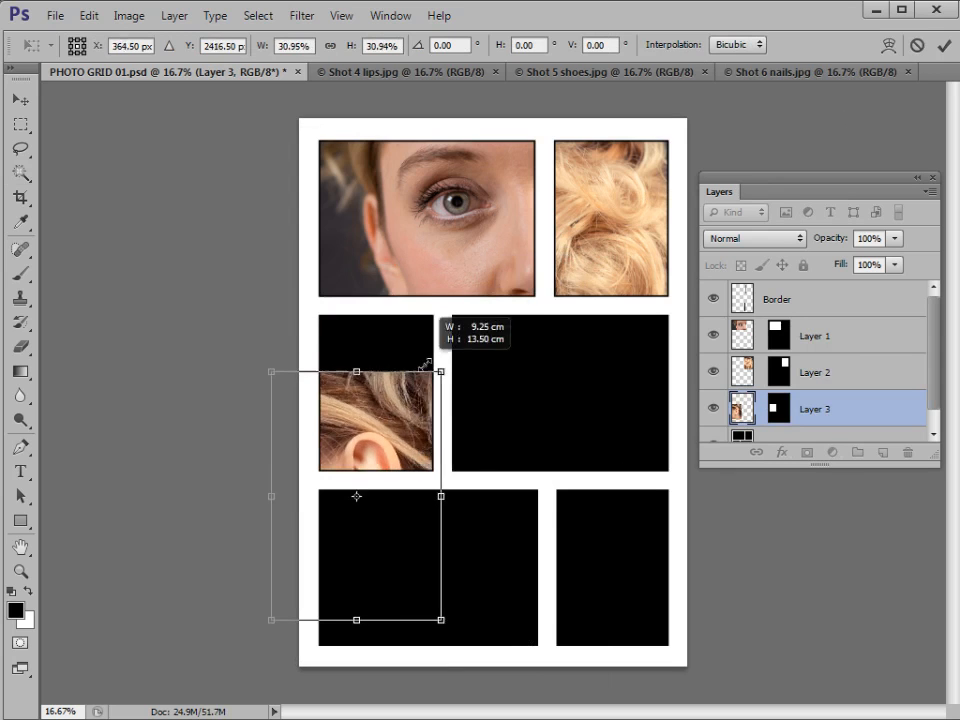
left_click_drag(401, 423, 420, 330)
key("w")
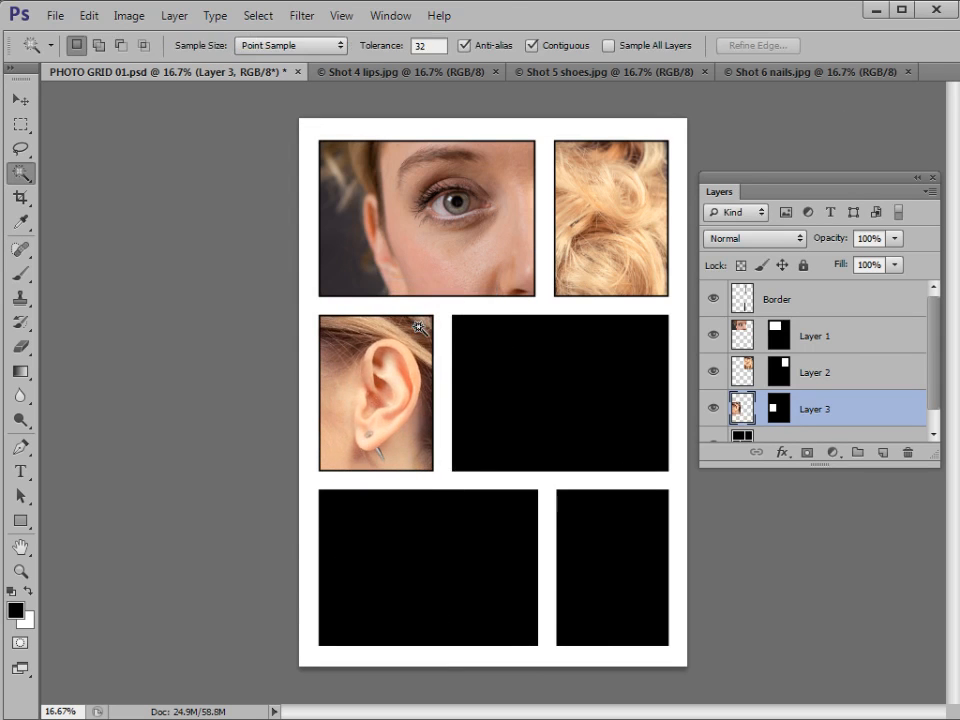